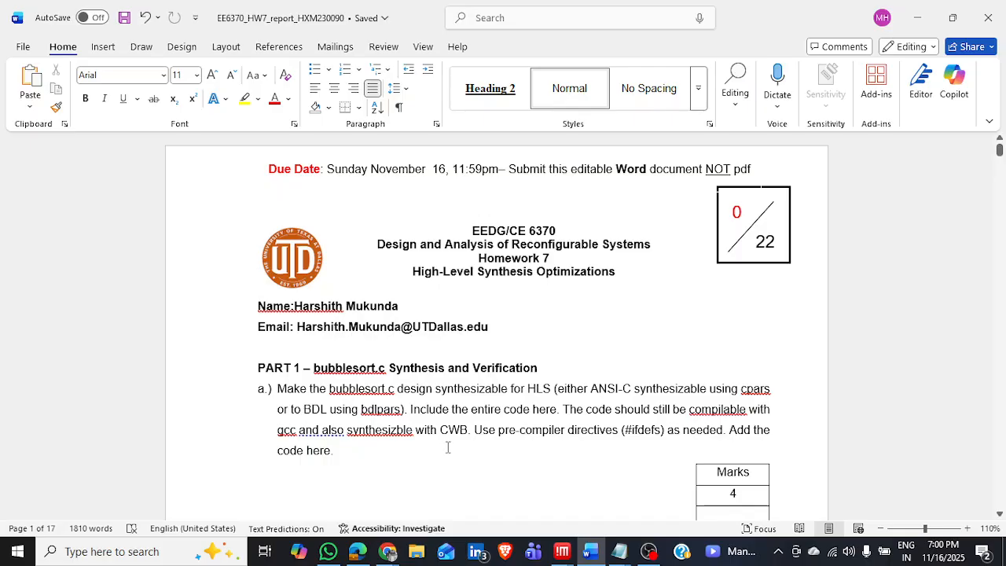
# Review the synthesizable bubblesort.c code under Part 1 question a of the homework report.
pyautogui.scroll(-10, 517, 390)
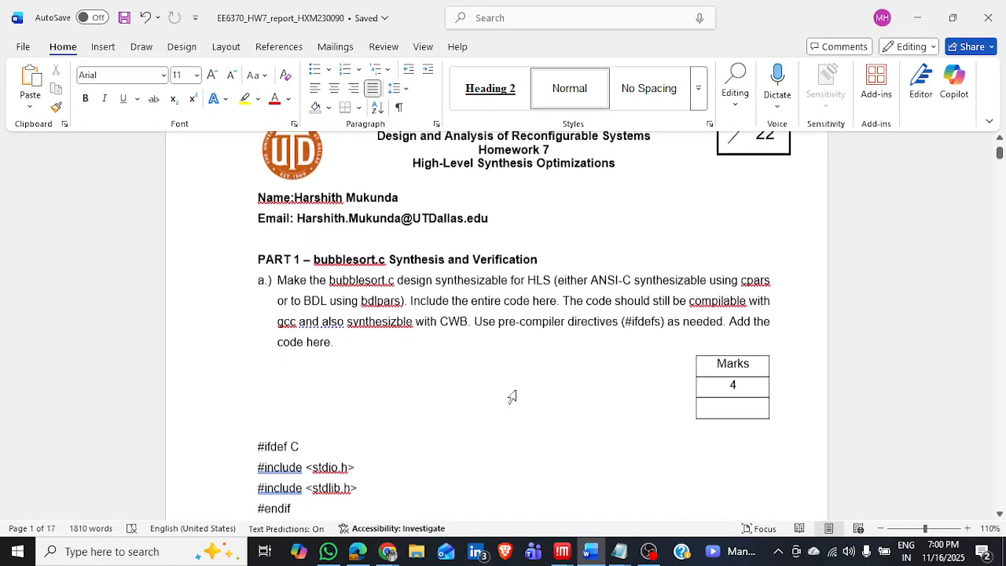
pyautogui.scroll(-20, 517, 391)
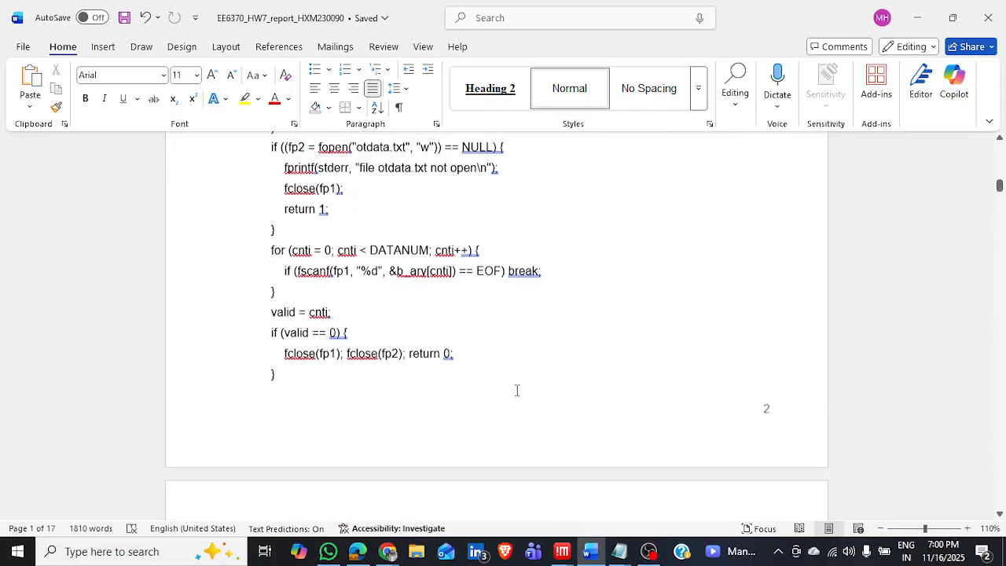
pyautogui.scroll(-7, 516, 391)
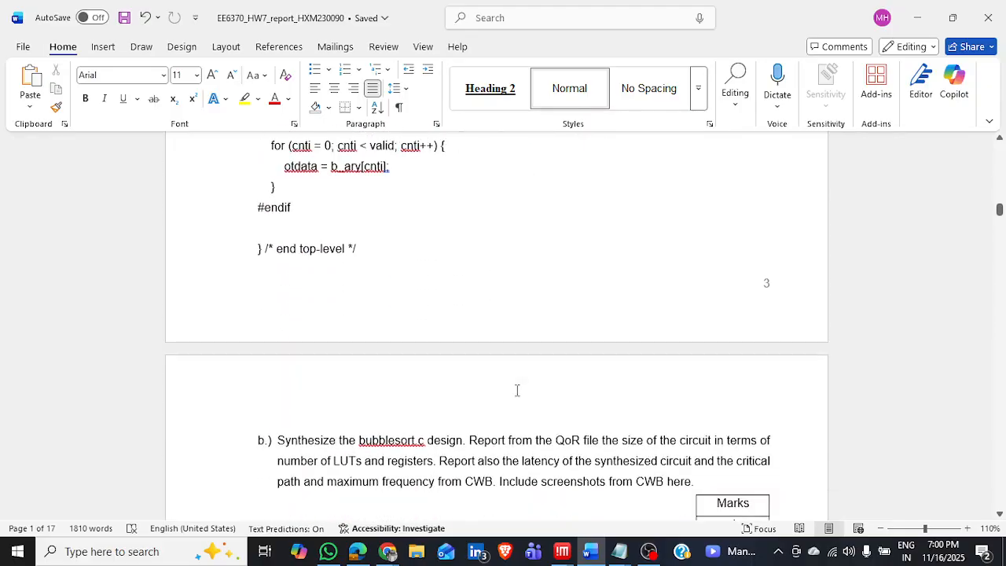
pyautogui.scroll(5, 517, 391)
pyautogui.scroll(-7, 517, 390)
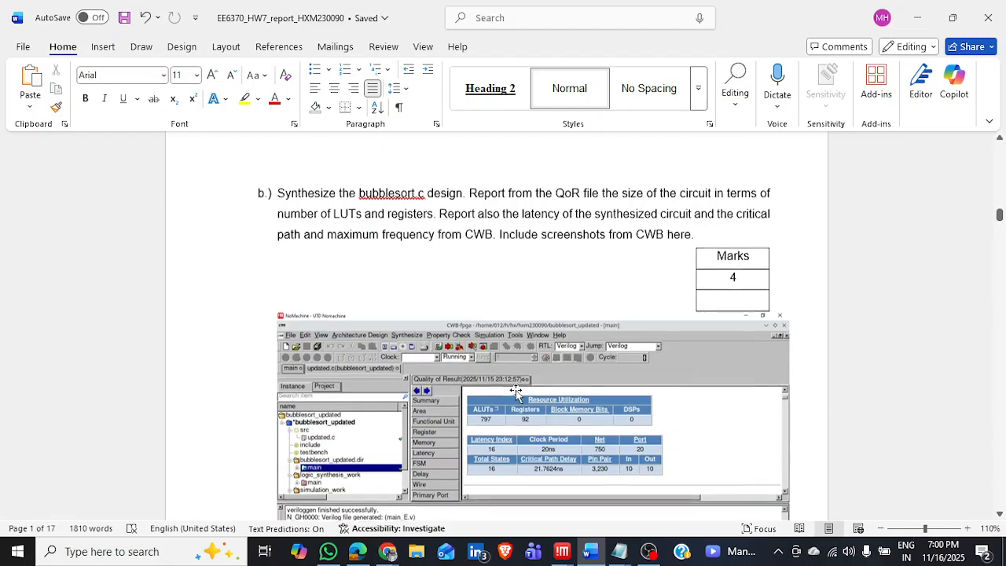
# Examine the CWB synthesis screenshots and the reported size, latency, critical path and maximum frequency under question b.
pyautogui.scroll(-4, 515, 390)
pyautogui.scroll(3, 515, 391)
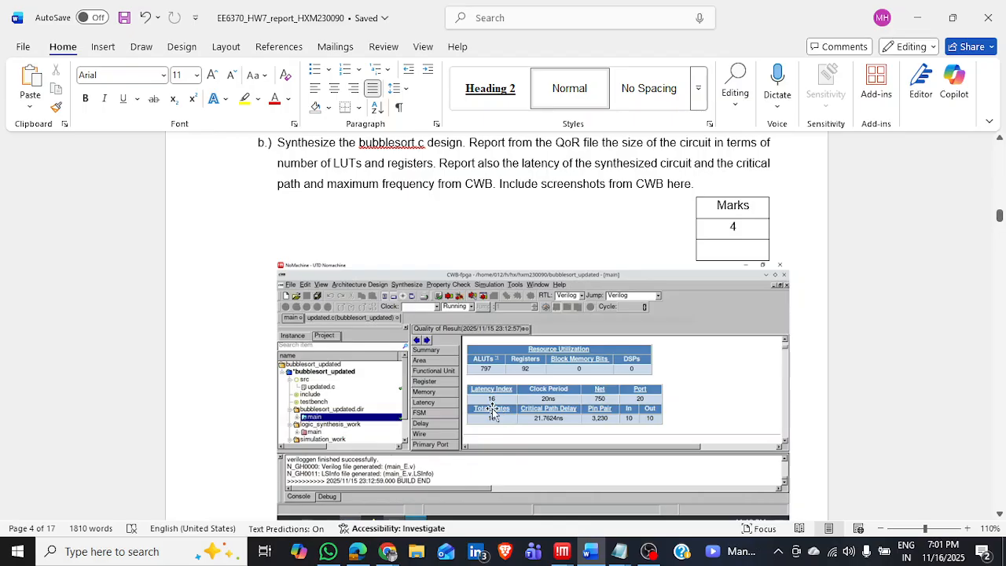
pyautogui.scroll(-5, 493, 411)
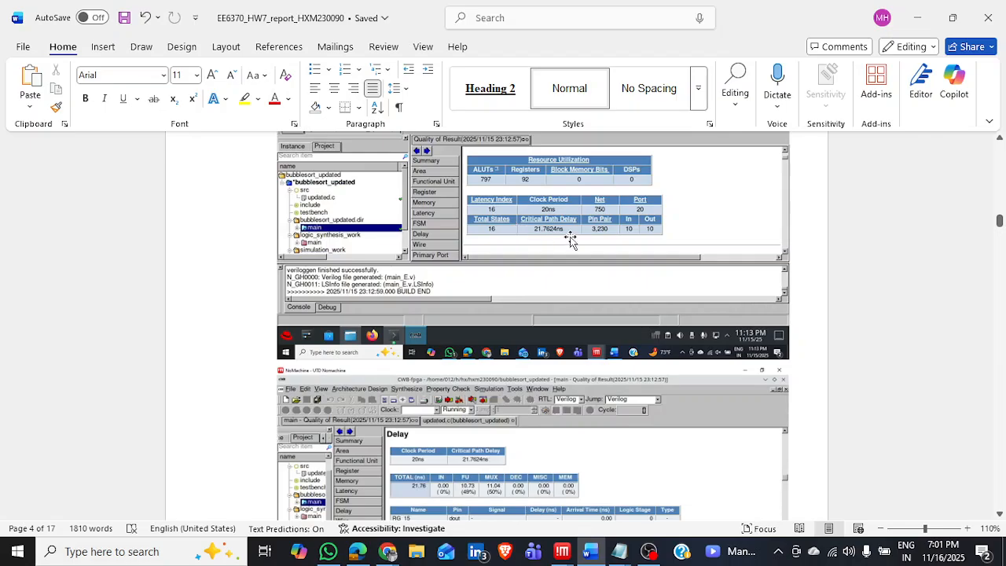
pyautogui.scroll(-15, 590, 277)
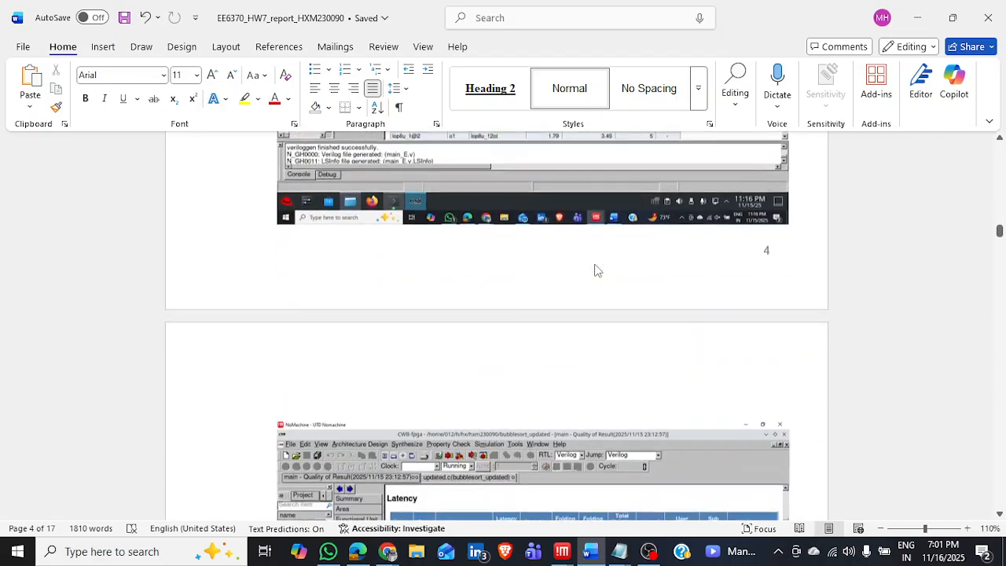
pyautogui.scroll(-12, 595, 268)
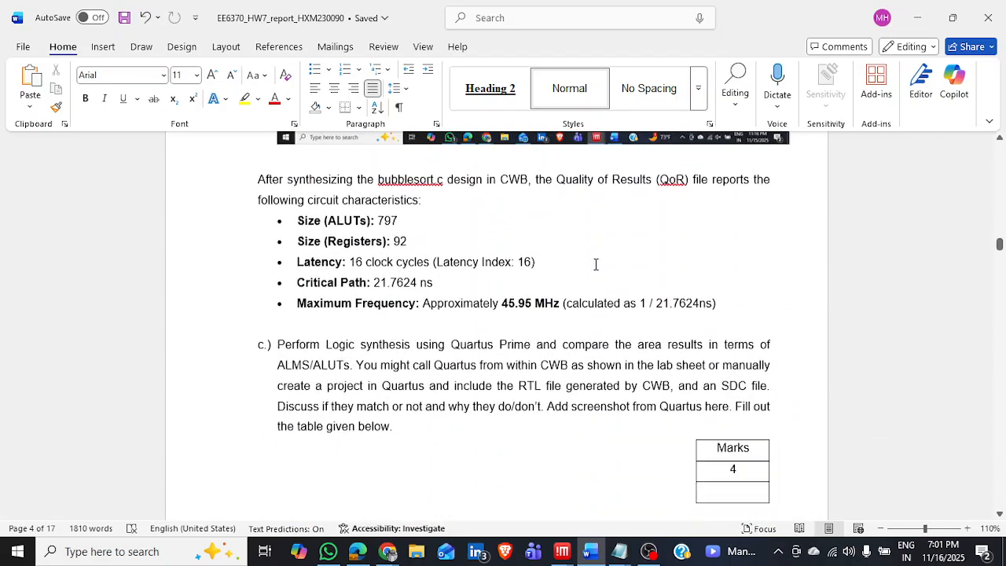
pyautogui.scroll(8, 479, 323)
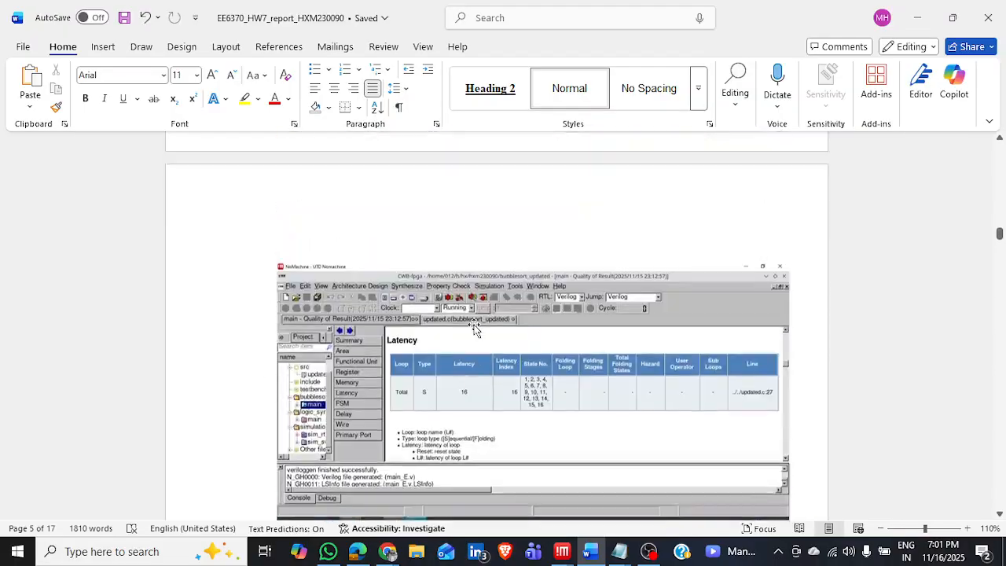
pyautogui.scroll(-4, 474, 325)
pyautogui.scroll(-7, 474, 326)
pyautogui.scroll(2, 473, 324)
pyautogui.scroll(-5, 474, 322)
pyautogui.scroll(5, 471, 326)
pyautogui.scroll(-6, 471, 326)
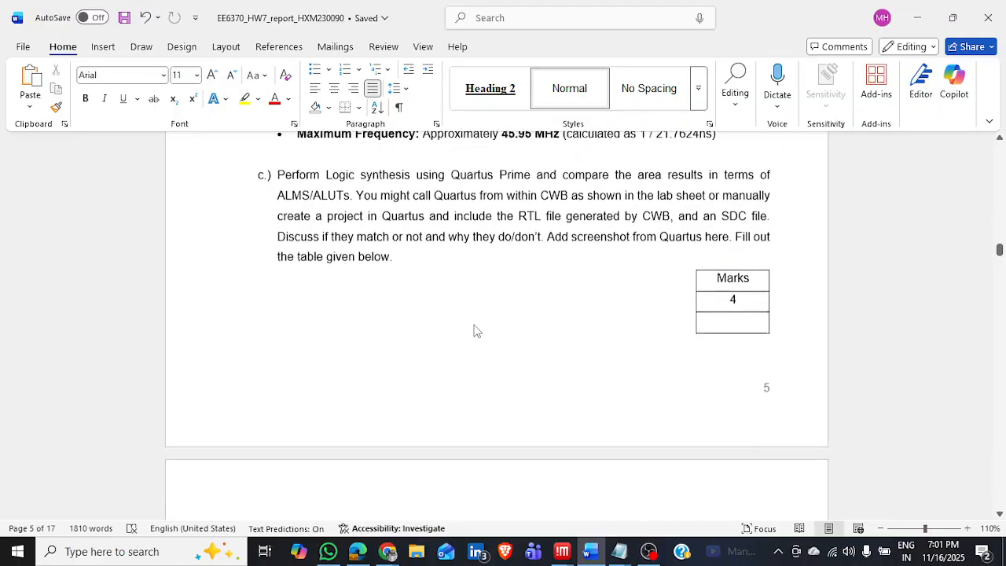
# Review question c's CWB versus Quartus comparison table, the Quartus resource usage screenshots and the discussion of differences.
pyautogui.scroll(2, 473, 320)
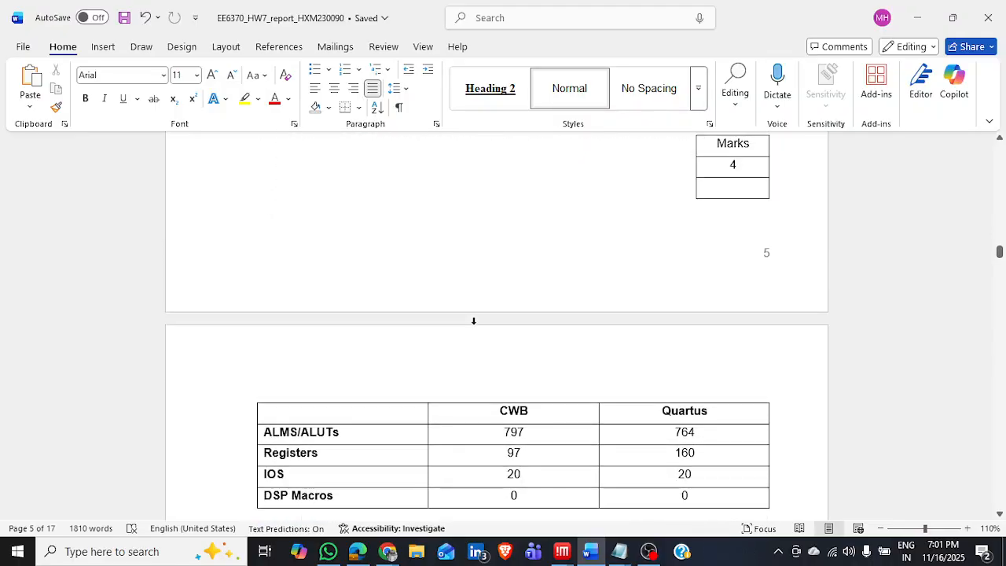
pyautogui.scroll(-8, 586, 369)
pyautogui.scroll(3, 796, 303)
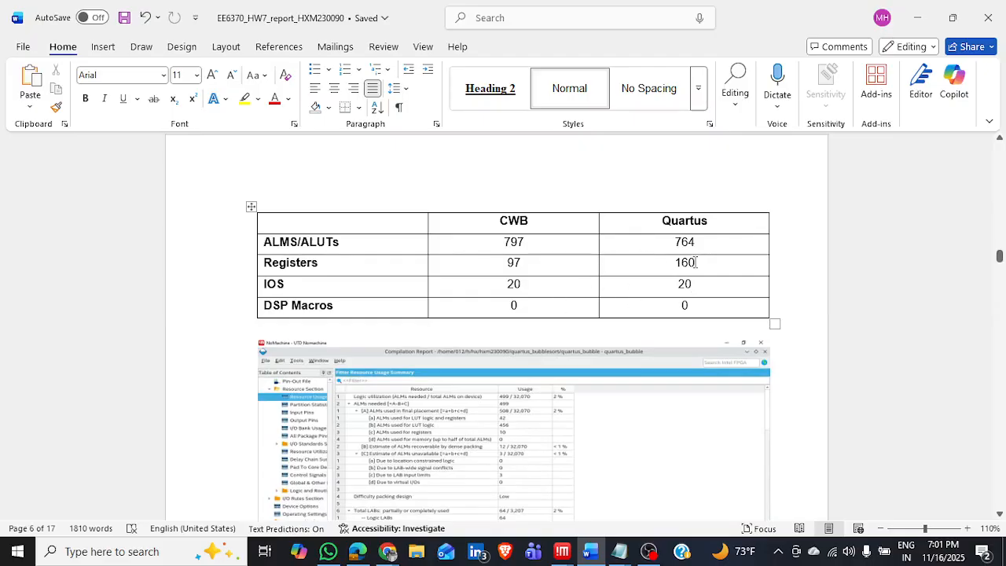
pyautogui.scroll(-15, 629, 329)
pyautogui.scroll(-5, 626, 330)
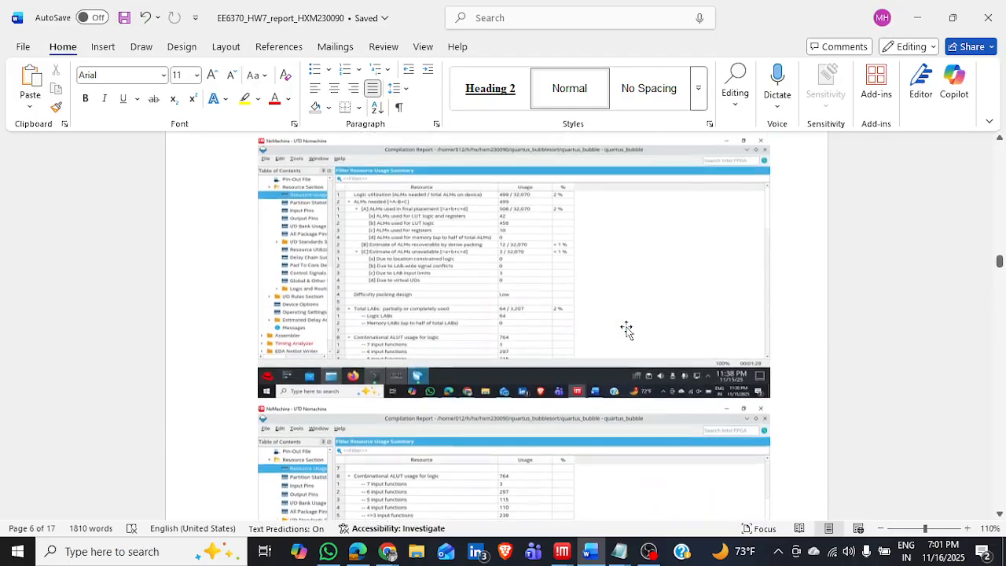
pyautogui.scroll(-12, 626, 330)
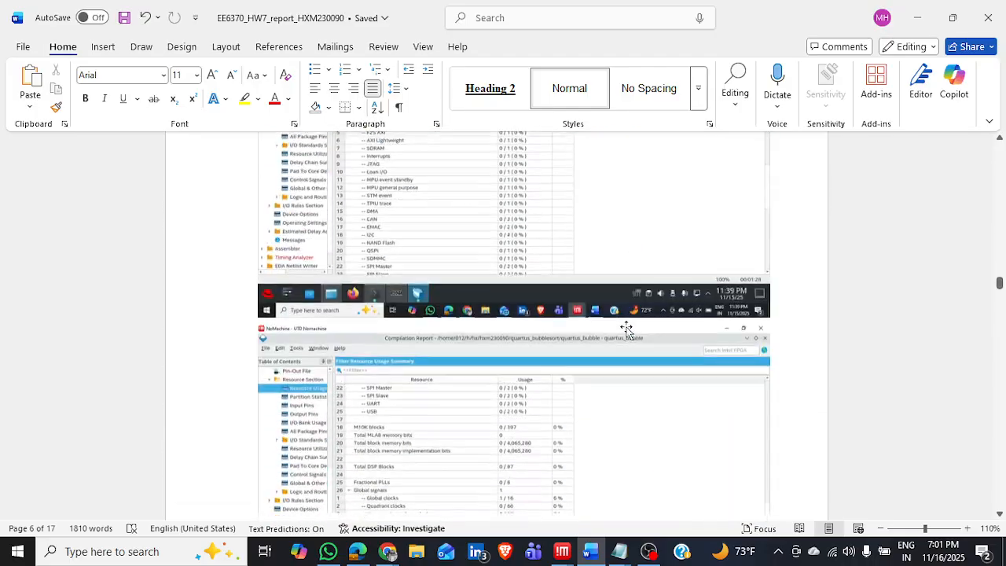
pyautogui.scroll(-10, 626, 329)
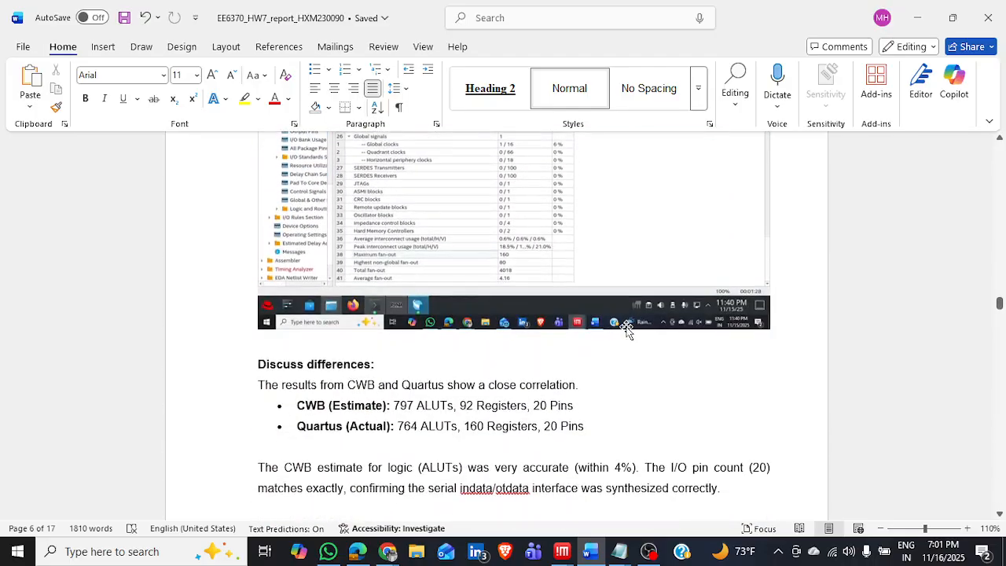
pyautogui.scroll(8, 627, 327)
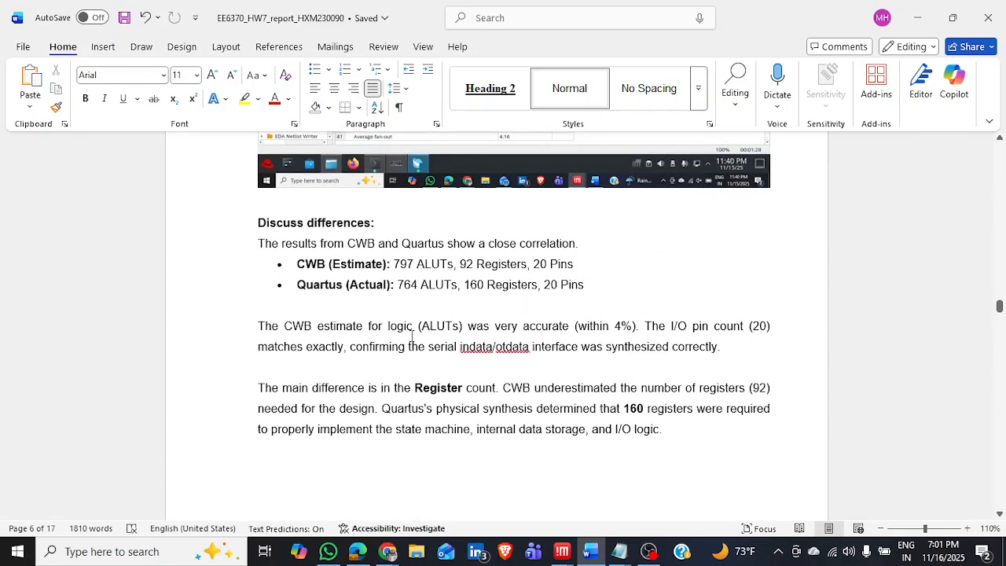
pyautogui.scroll(-10, 348, 353)
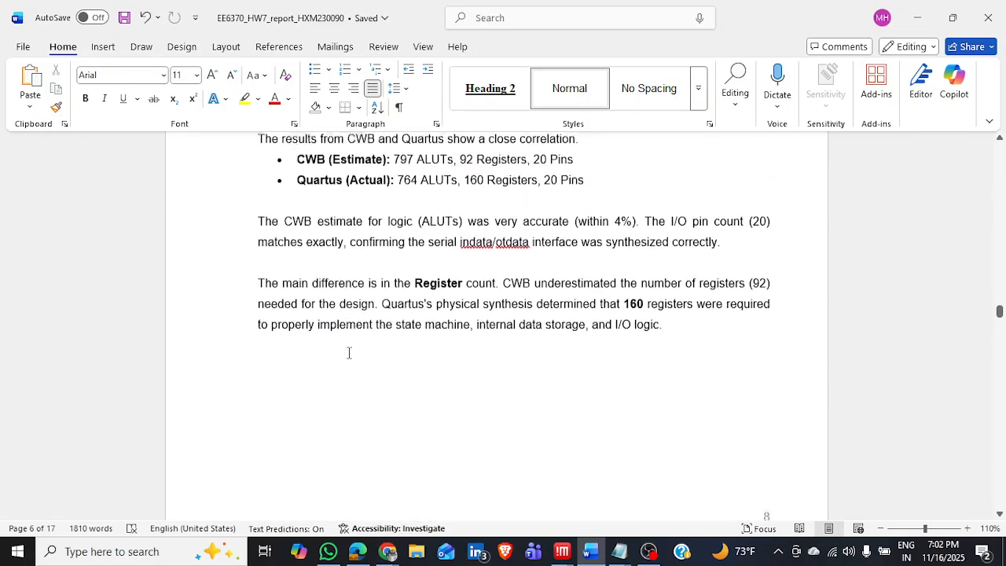
pyautogui.scroll(3, 344, 356)
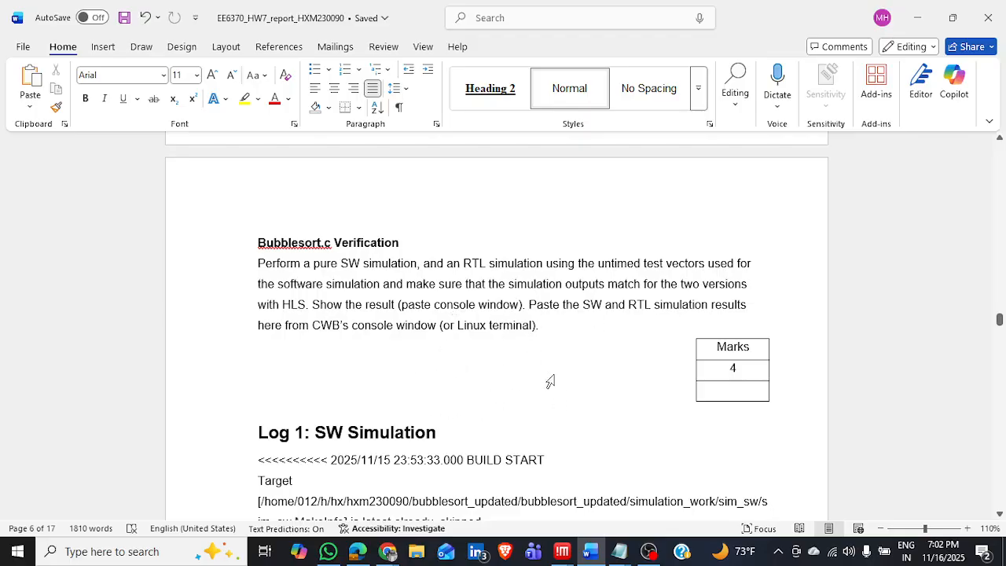
# Read the SW simulation log in the Bubblesort.c Verification section, including the build errors and the terminal rerun.
pyautogui.scroll(-3, 450, 442)
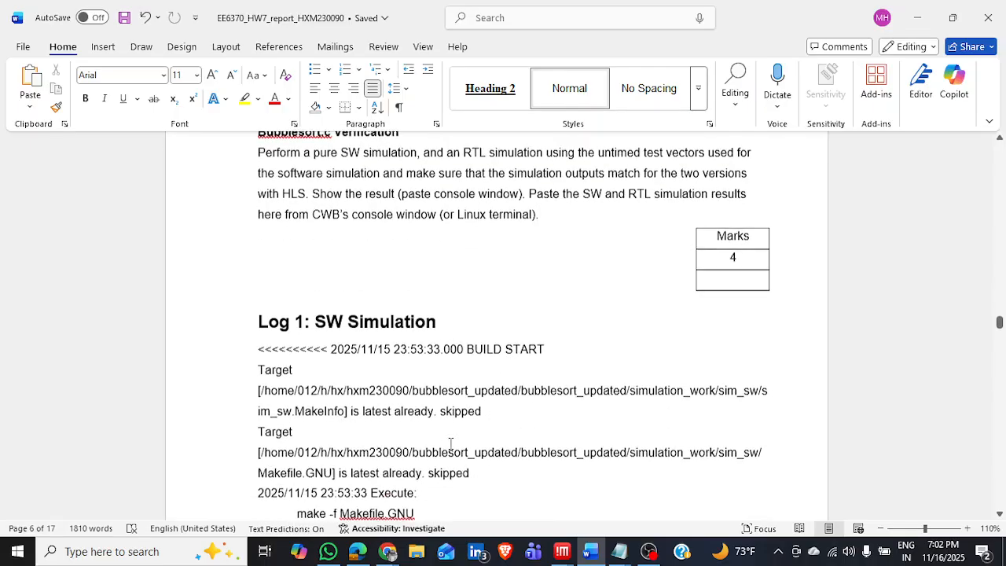
pyautogui.scroll(-4, 450, 442)
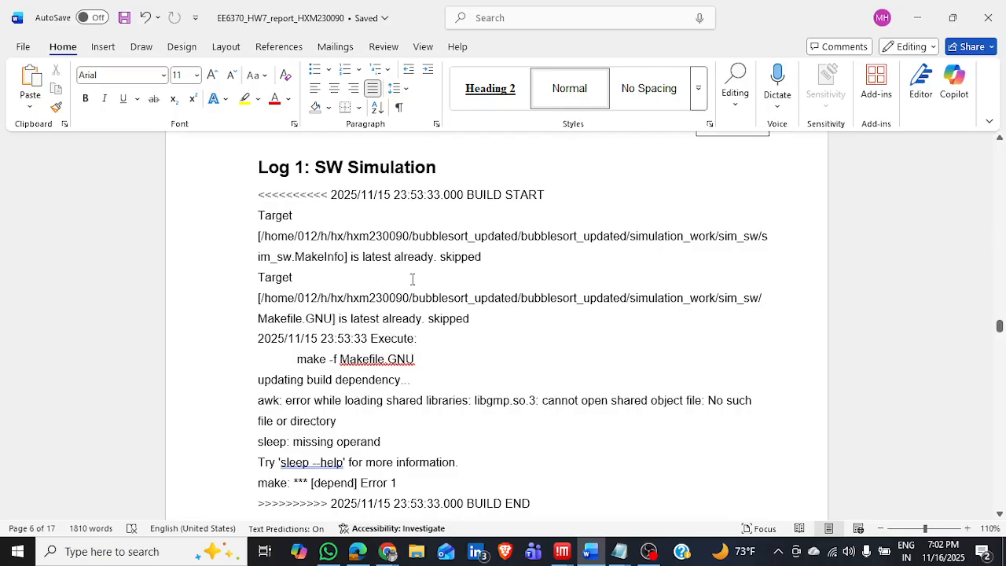
pyautogui.scroll(-3, 356, 383)
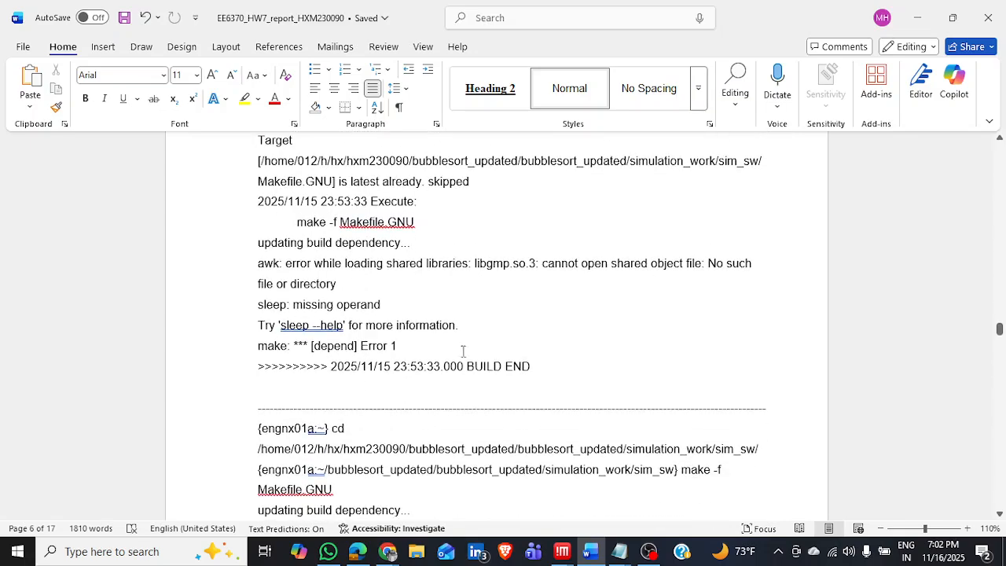
pyautogui.moveTo(545, 362); pyautogui.dragTo(401, 346)
pyautogui.moveTo(335, 312); pyautogui.dragTo(258, 245)
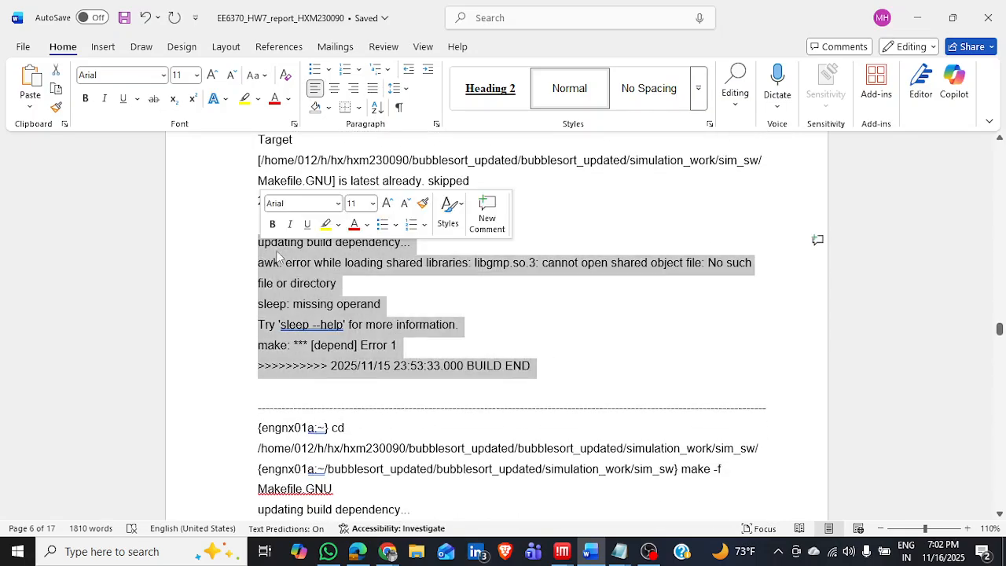
pyautogui.click(399, 293)
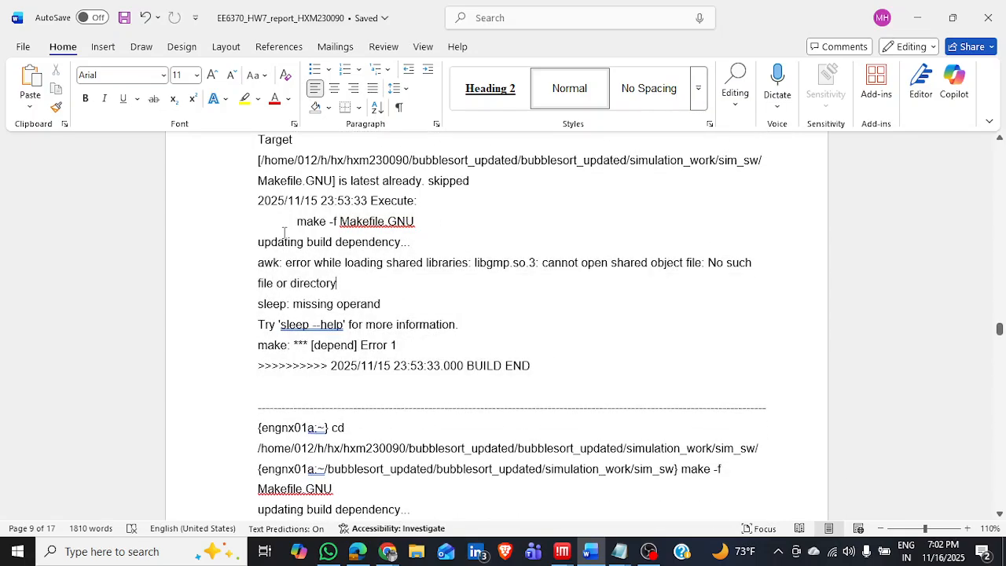
pyautogui.scroll(1, 376, 221)
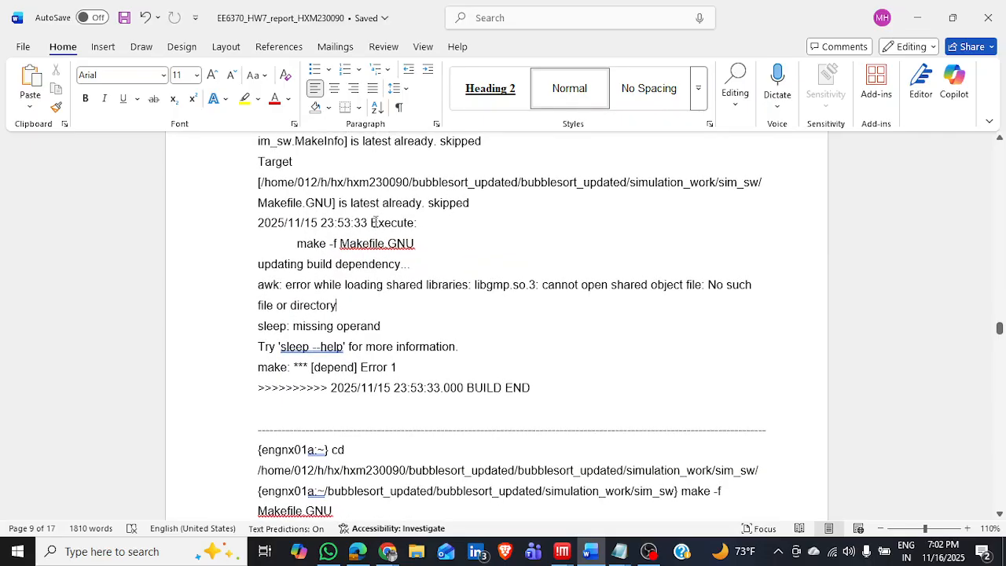
pyautogui.scroll(2, 471, 228)
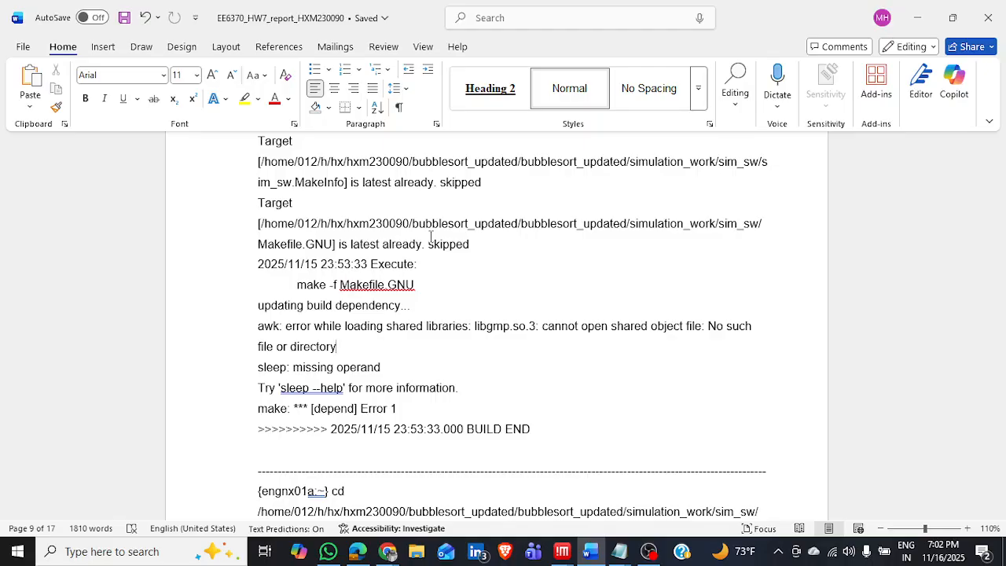
pyautogui.scroll(-9, 430, 236)
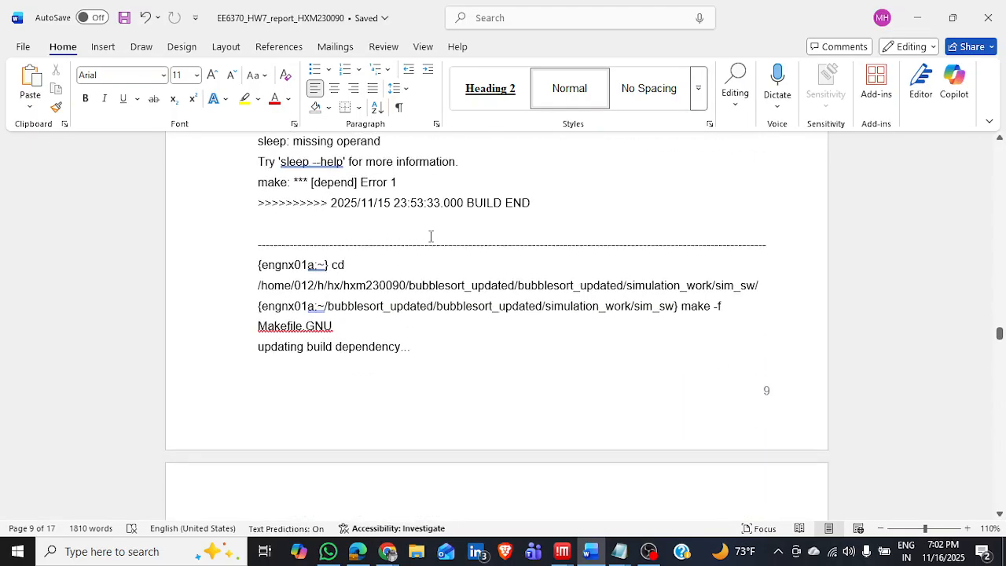
pyautogui.scroll(-2, 430, 240)
pyautogui.scroll(6, 430, 236)
pyautogui.scroll(-3, 430, 235)
pyautogui.scroll(-2, 431, 236)
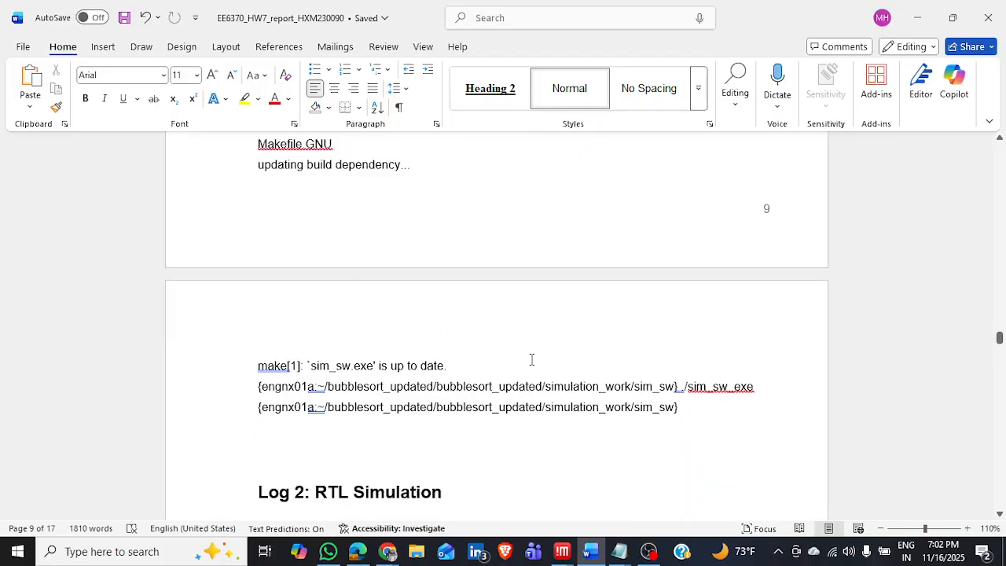
# Examine the RTL simulation log, from the tbgen build output through the otdata comparisons and the simulation summary.
pyautogui.scroll(-10, 531, 359)
pyautogui.scroll(2, 531, 359)
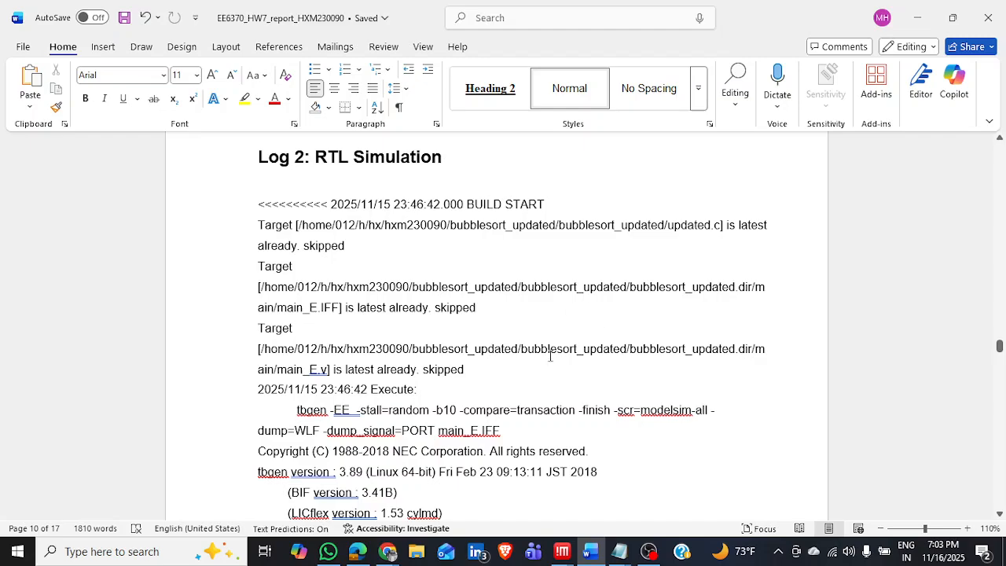
pyautogui.scroll(-10, 550, 356)
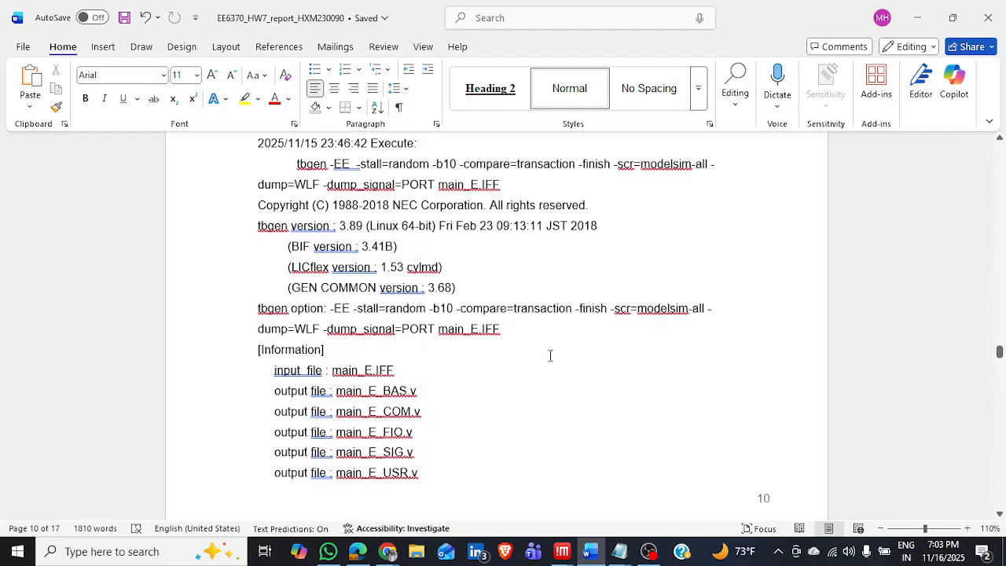
pyautogui.scroll(-20, 550, 356)
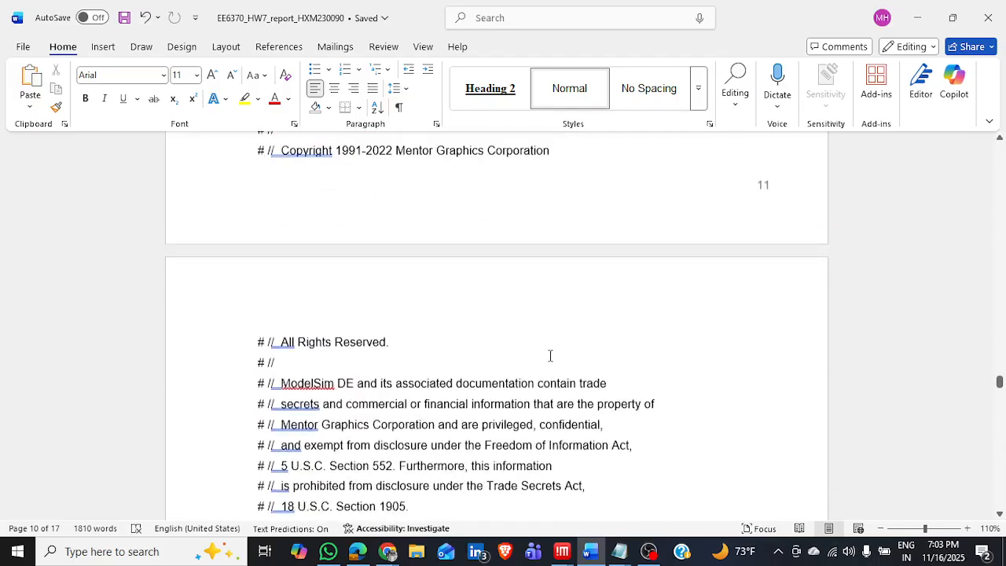
pyautogui.scroll(-3, 550, 362)
pyautogui.scroll(2, 550, 357)
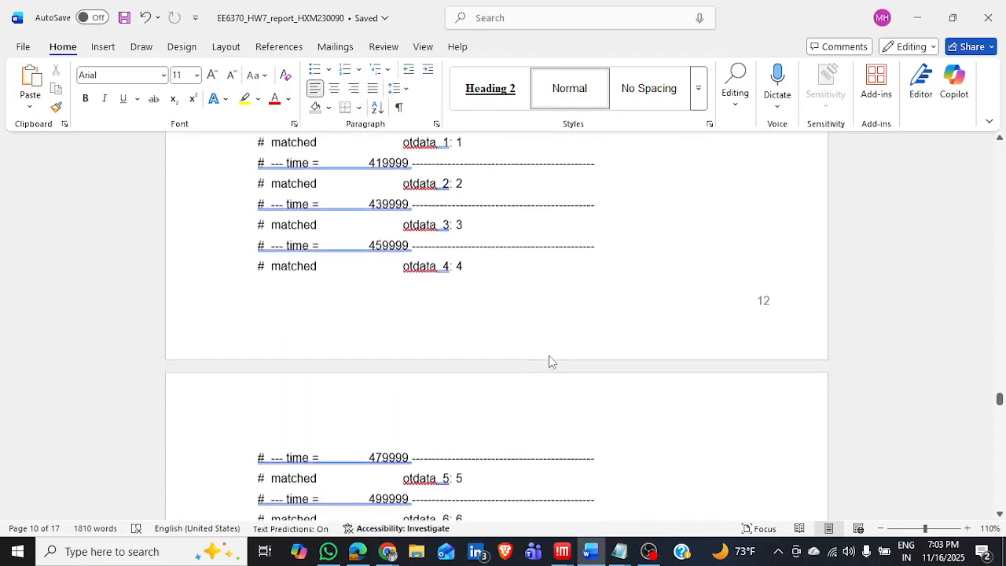
pyautogui.scroll(-3, 550, 356)
pyautogui.scroll(-2, 550, 356)
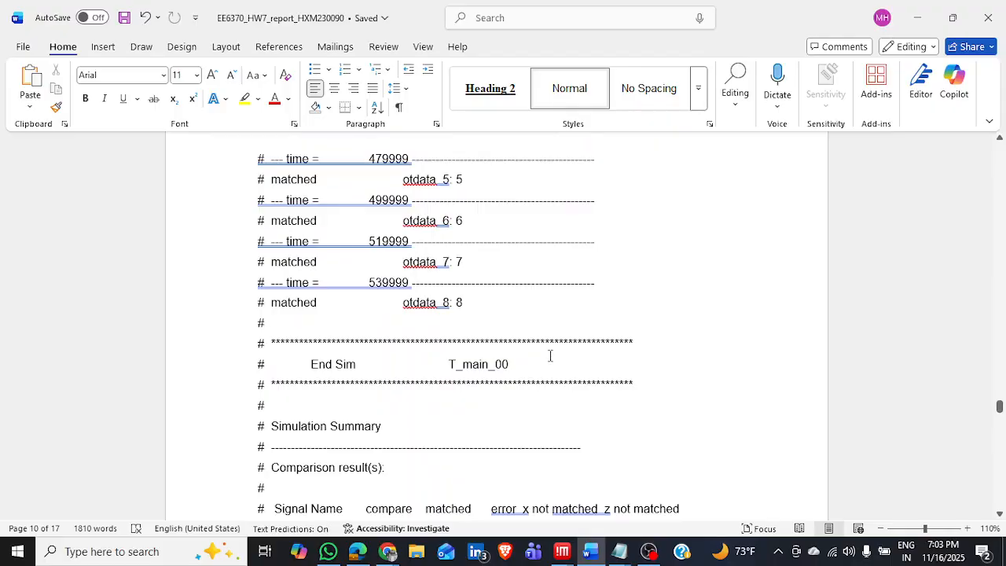
pyautogui.scroll(-20, 550, 356)
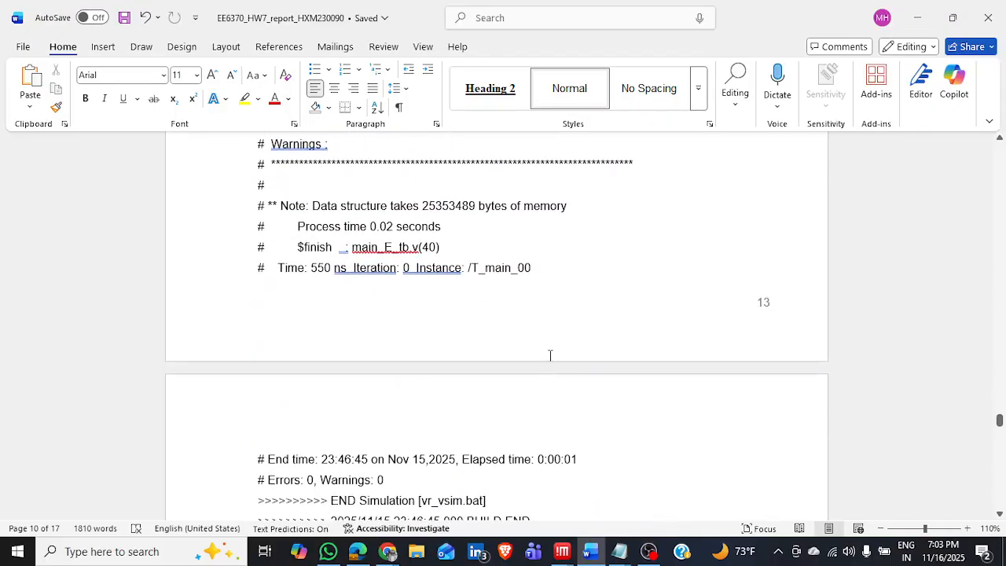
# Review the Part 2 Design Space Exploration instructions and the table of pragma combinations for Designs 1 to 3.
pyautogui.scroll(-5, 550, 356)
pyautogui.scroll(6, 550, 356)
pyautogui.scroll(-7, 550, 356)
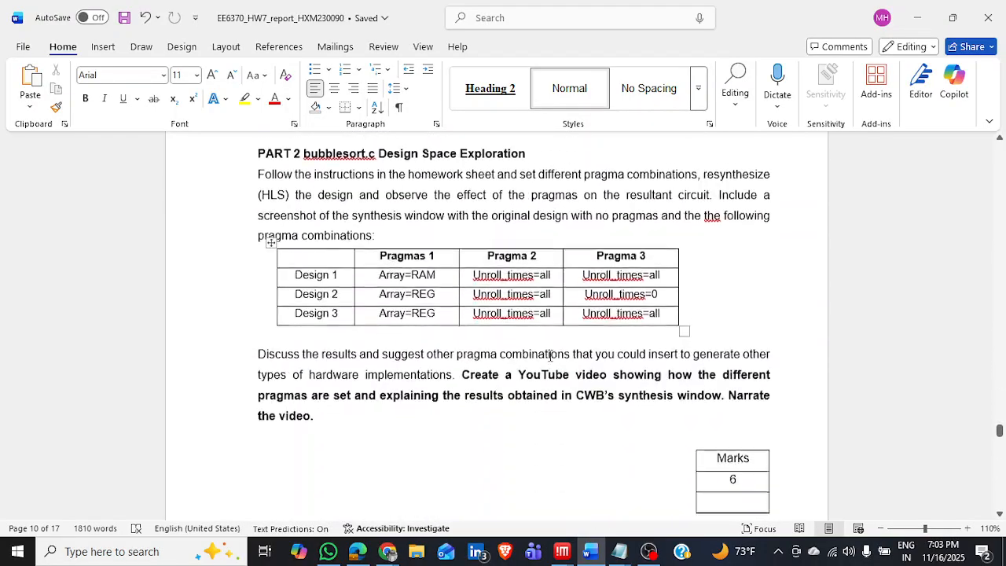
pyautogui.scroll(4, 550, 356)
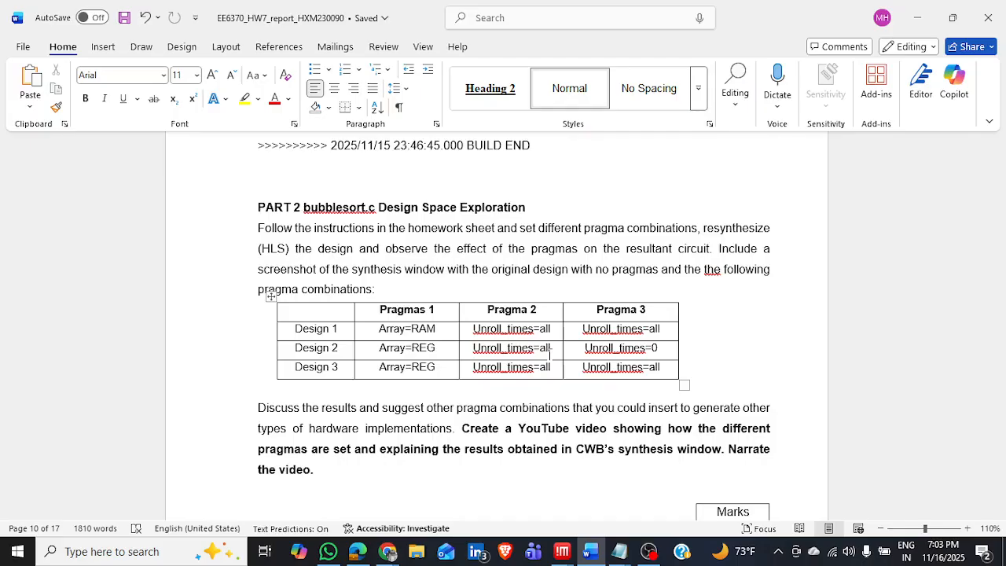
# Switch from the pragma table in the report to the CWB-fpga session in NoMachine and analyze the original updated.c.
pyautogui.scroll(-2, 550, 352)
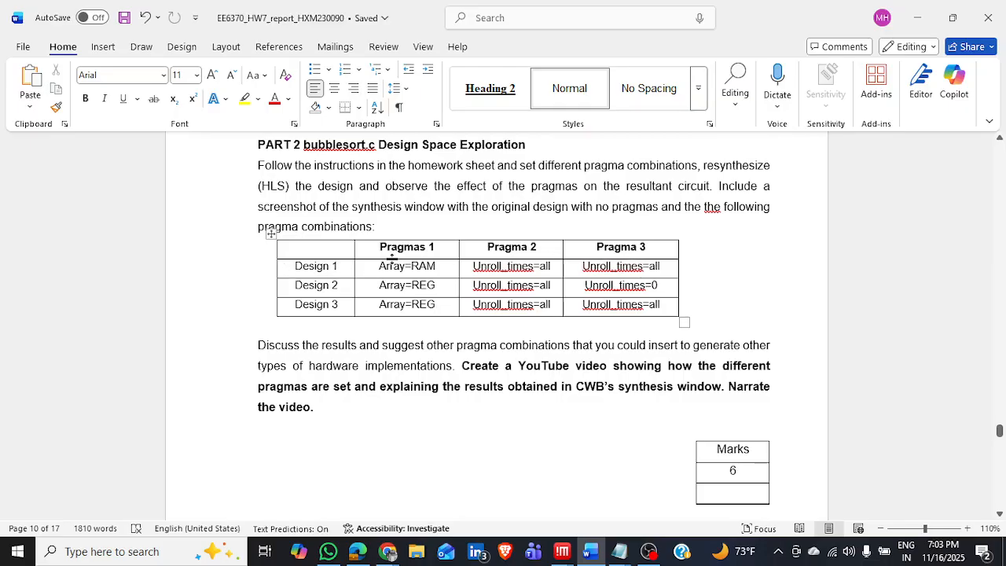
pyautogui.scroll(-1, 506, 298)
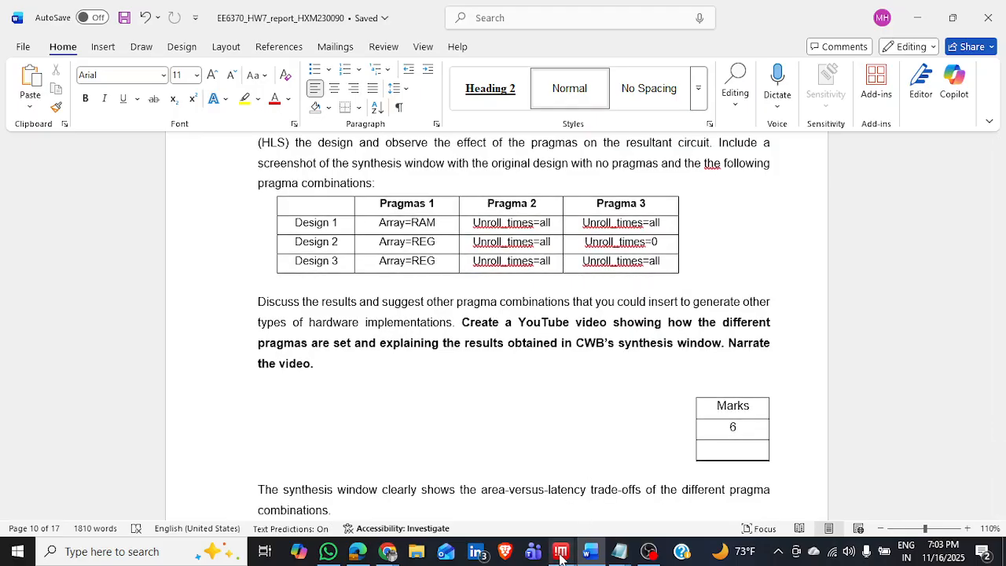
pyautogui.moveTo(561, 554)
pyautogui.click(631, 509)
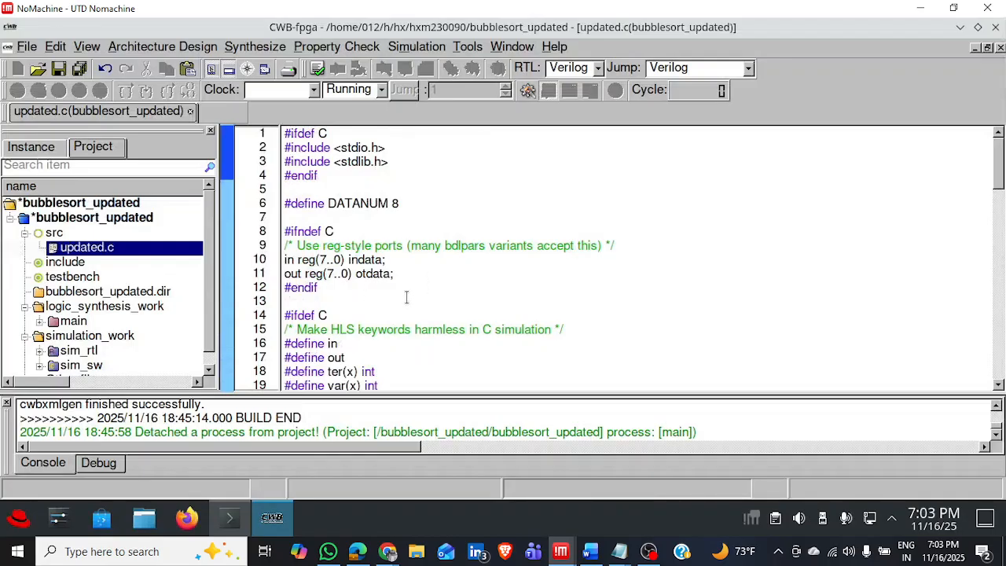
pyautogui.rightClick(113, 249)
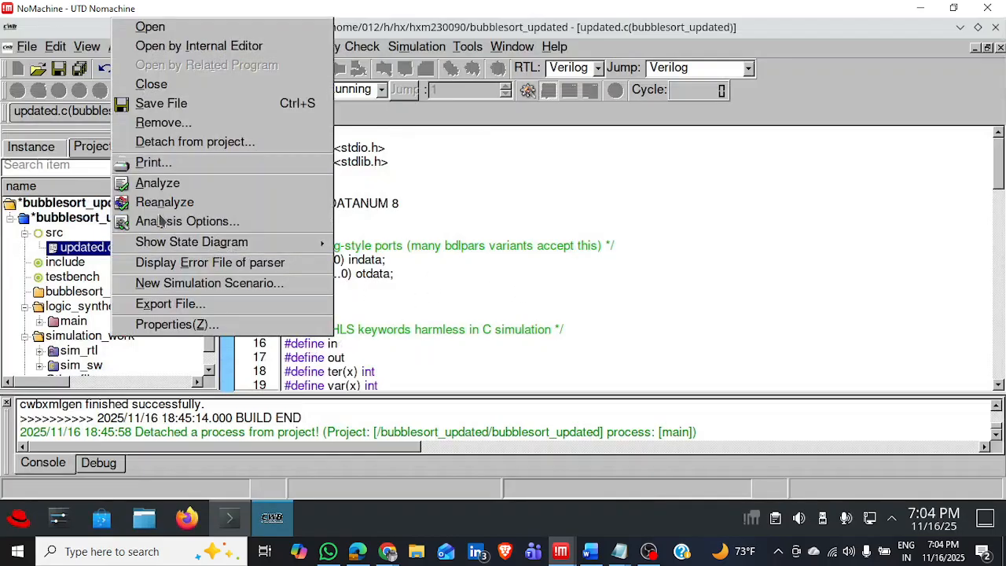
pyautogui.click(182, 182)
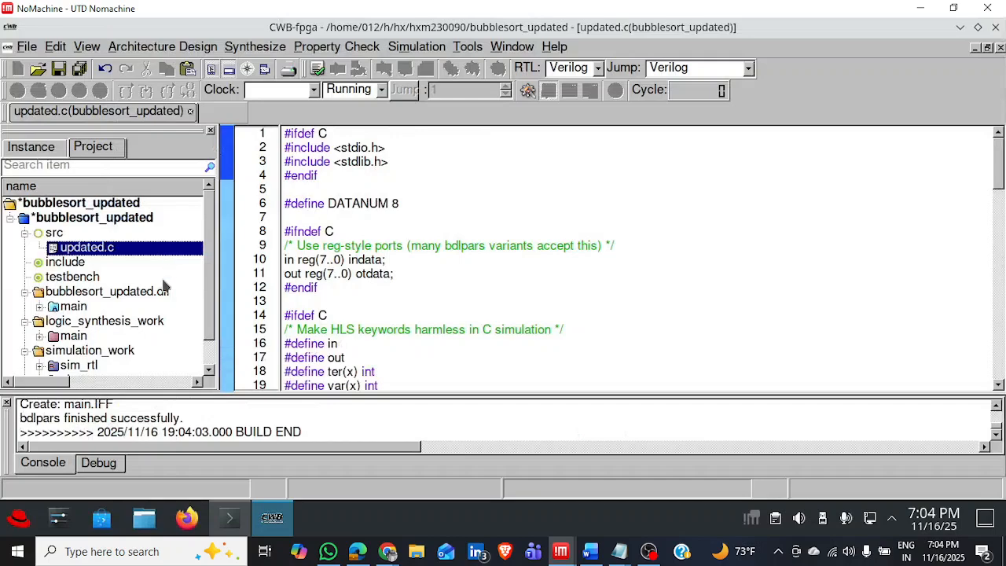
# Synthesize and generate RTL for the original design's main process, closing the CDFGDRAW graph window.
pyautogui.rightClick(75, 308)
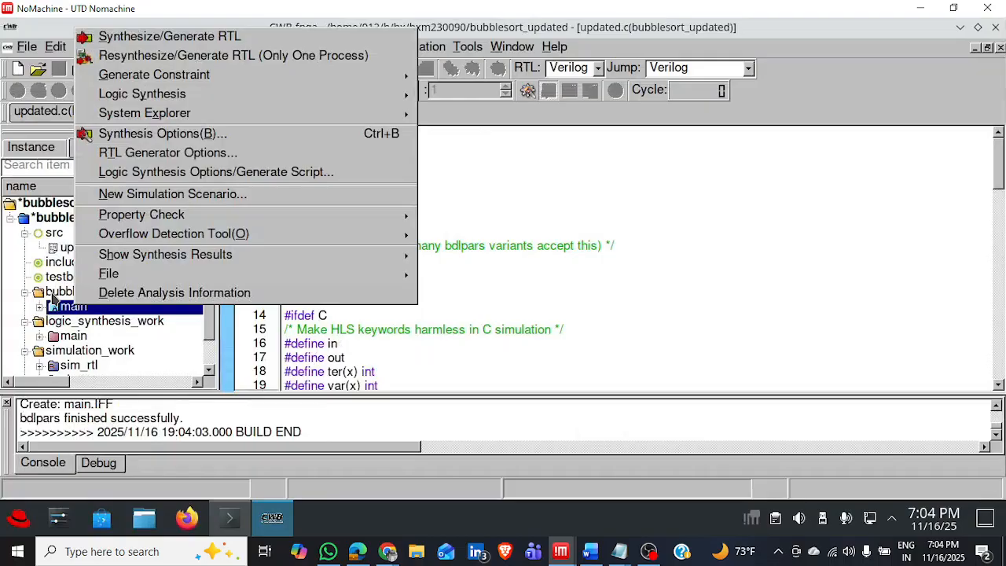
pyautogui.click(300, 40)
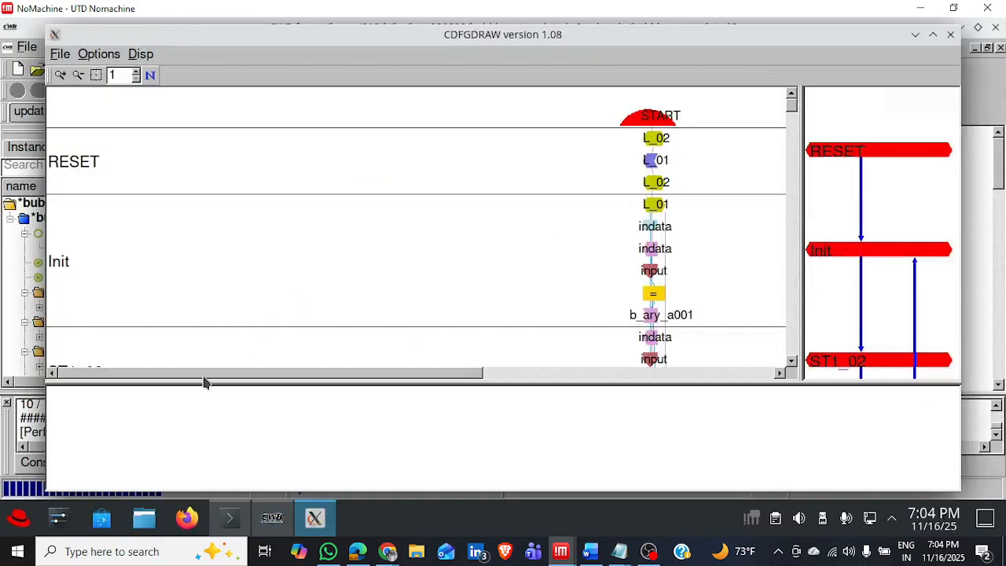
pyautogui.click(950, 34)
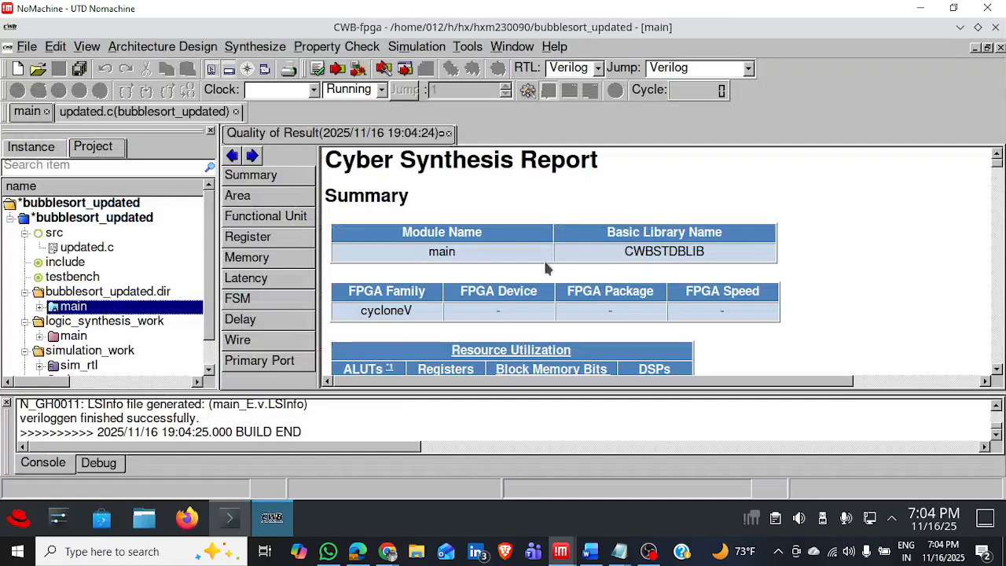
# Show the Synthesize Window for the original design's main process and enlarge its warnings pane.
pyautogui.rightClick(175, 305)
pyautogui.click(175, 305)
pyautogui.rightClick(173, 309)
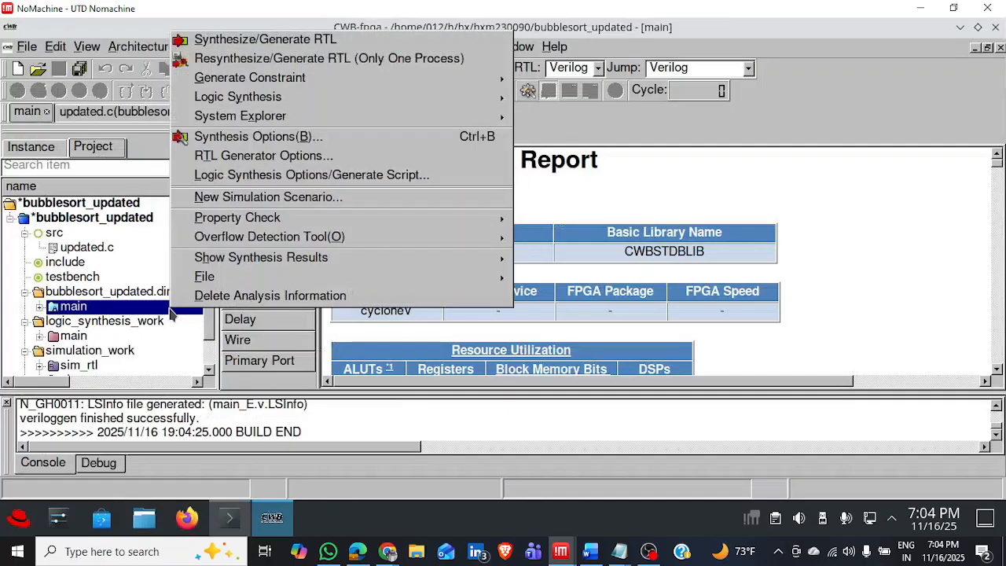
pyautogui.moveTo(288, 259)
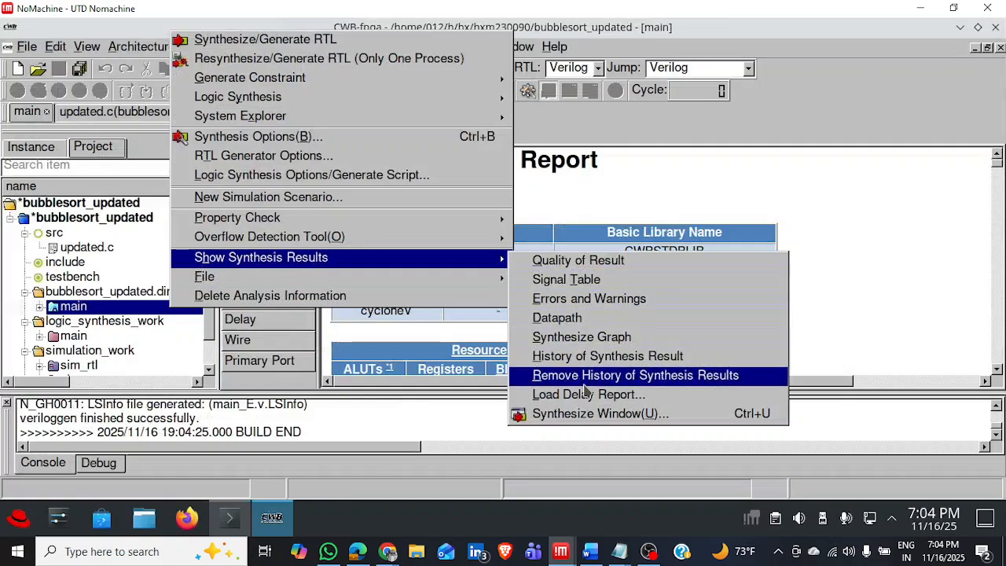
pyautogui.click(556, 415)
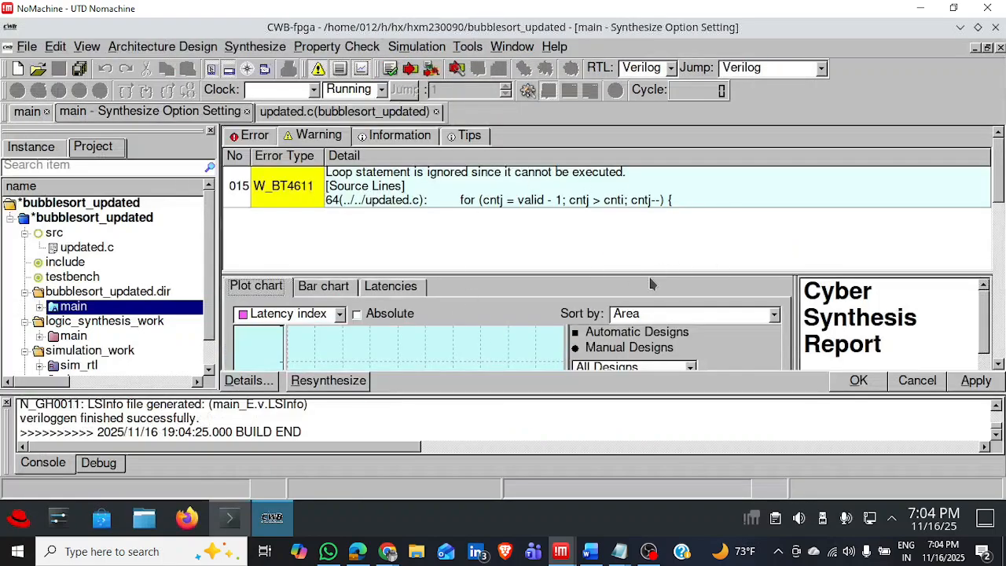
pyautogui.moveTo(652, 272); pyautogui.dragTo(635, 346)
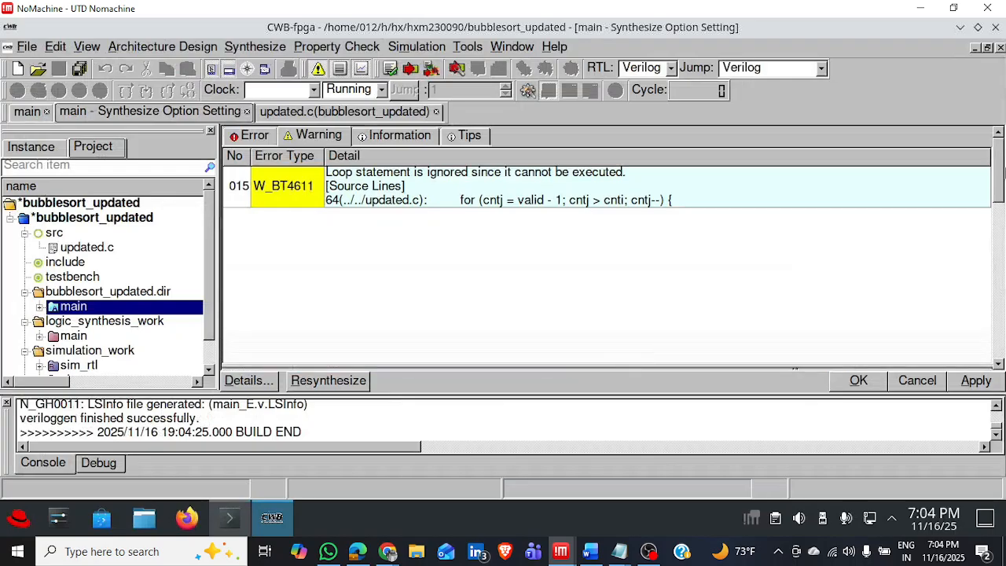
# Examine the original design's latency plot and the report's resource utilization, latency index and critical path delay, widening the report pane.
pyautogui.moveTo(997, 173); pyautogui.dragTo(970, 248)
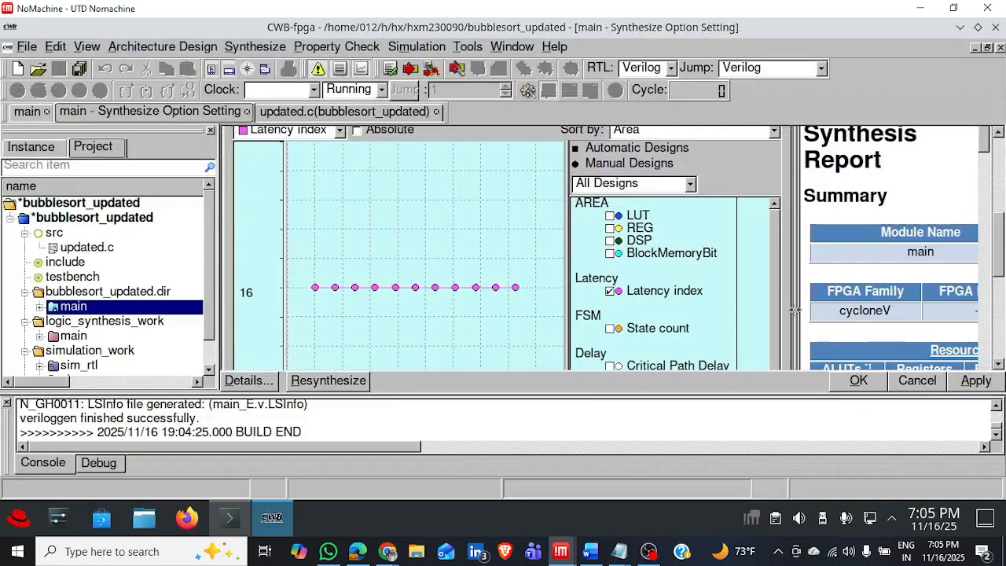
pyautogui.moveTo(795, 310); pyautogui.dragTo(652, 315)
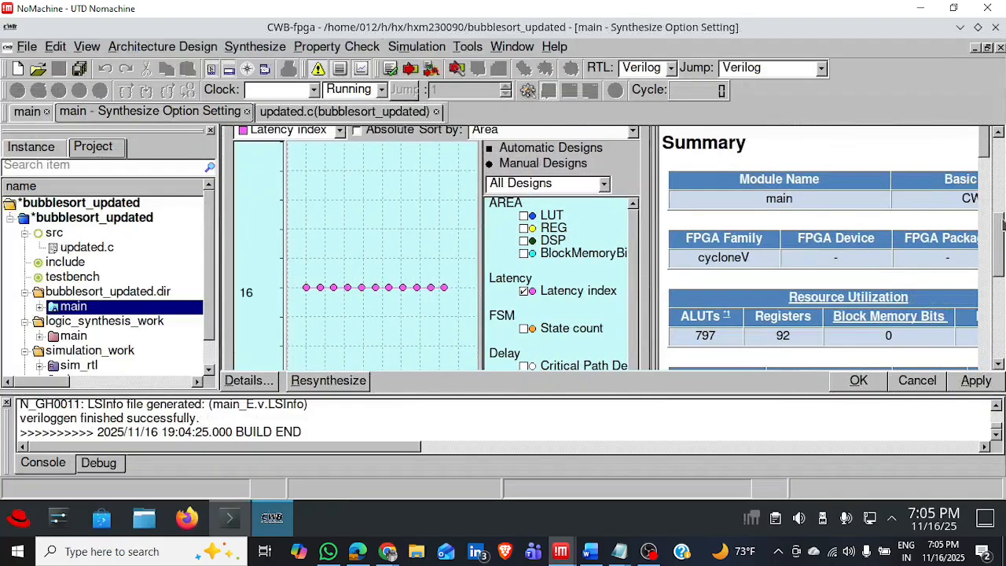
pyautogui.moveTo(1002, 224); pyautogui.dragTo(1003, 267)
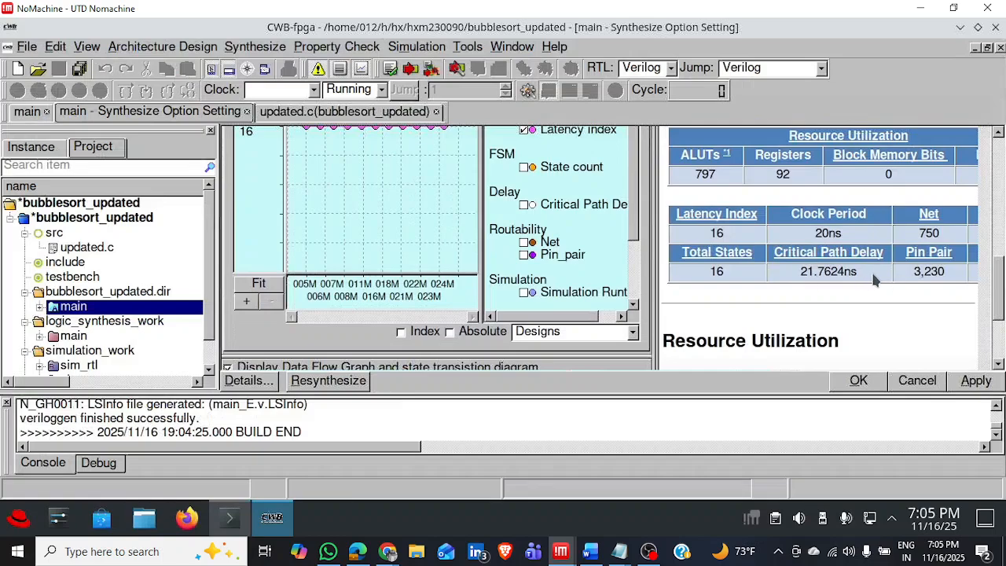
pyautogui.scroll(-5, 804, 338)
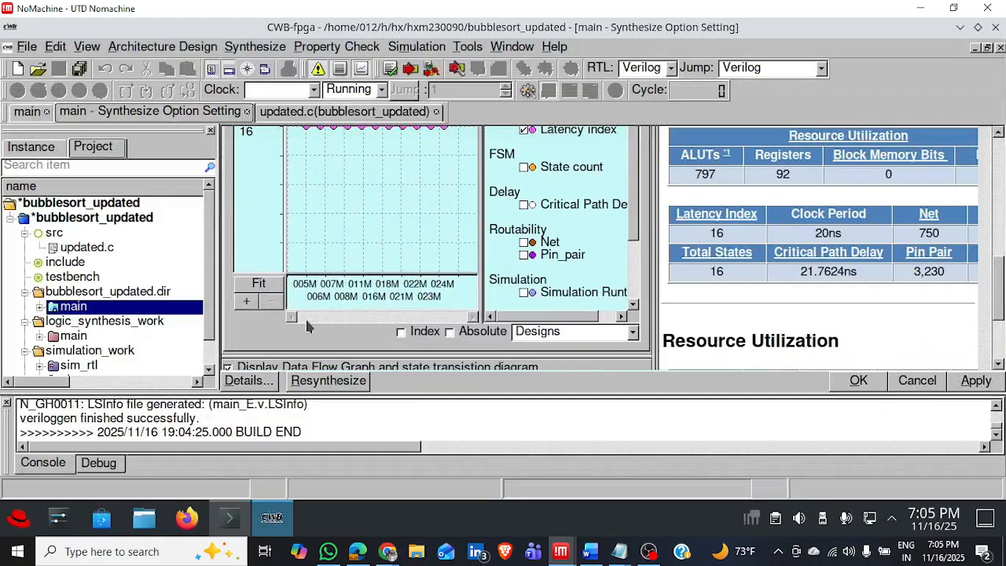
# Delete the analysis information of the main process and confirm the deletion.
pyautogui.rightClick(121, 308)
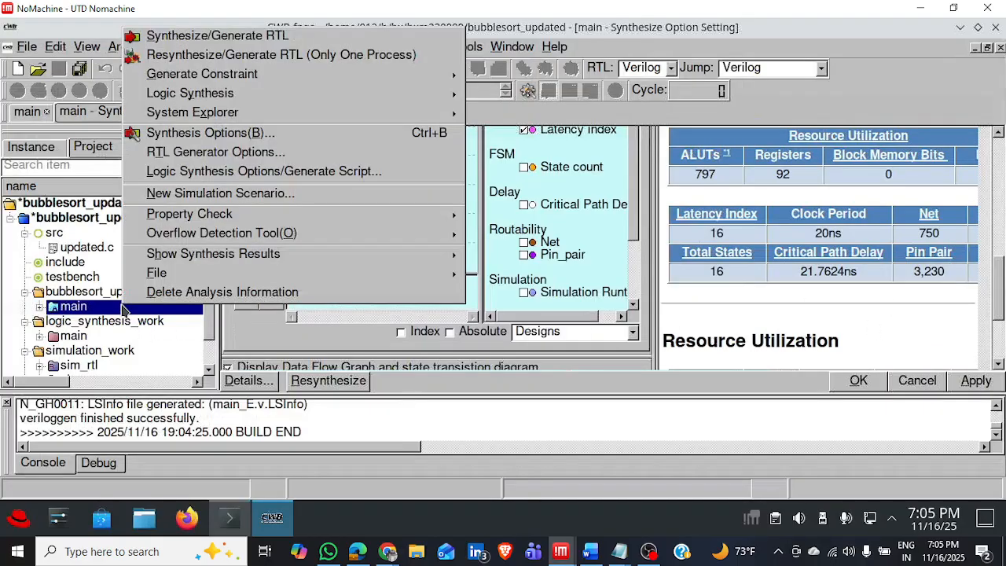
pyautogui.click(169, 293)
pyautogui.click(464, 292)
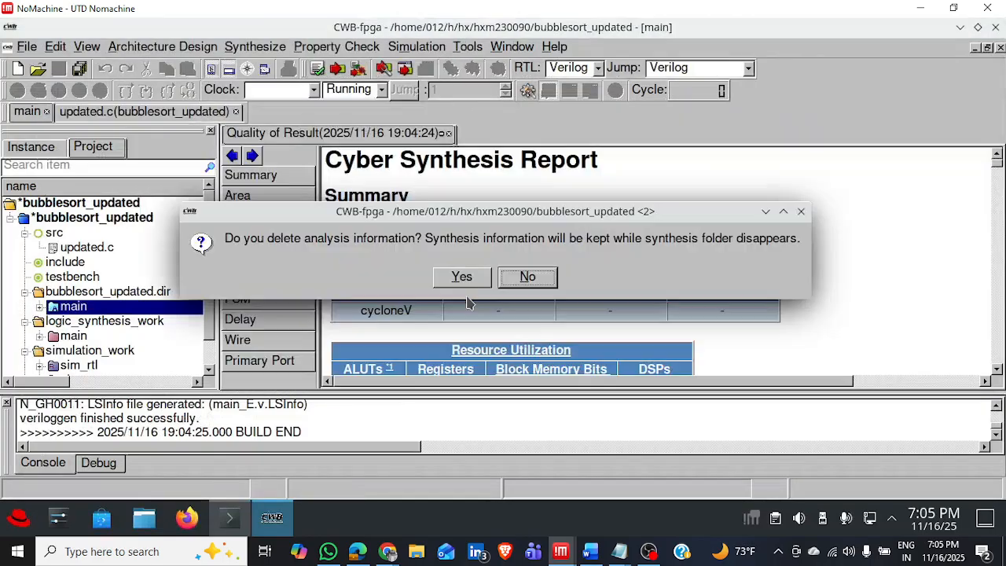
pyautogui.click(462, 279)
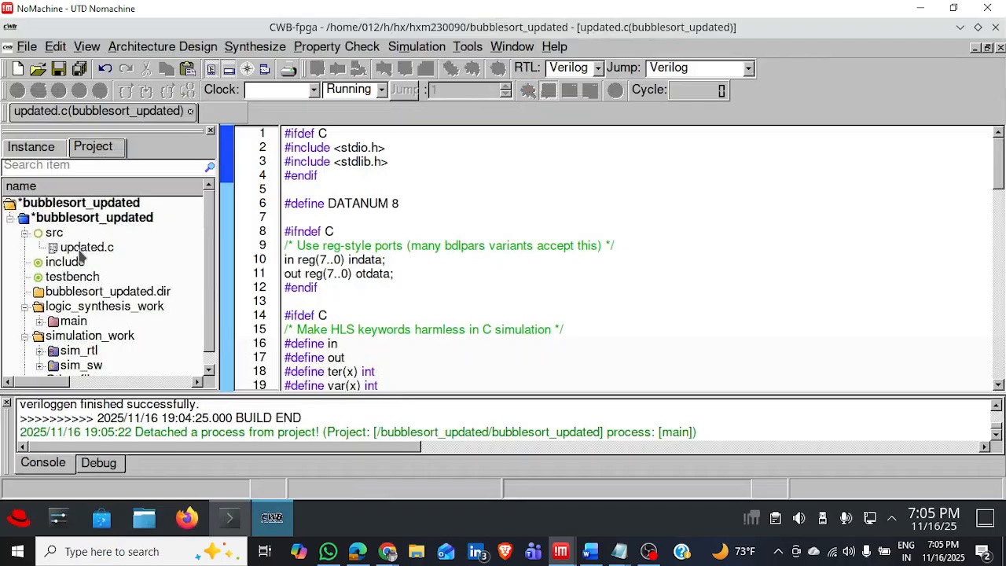
# Replace the entire contents of updated.c with the design1 code from Notepad and save the file.
pyautogui.hotkey('ctrl', 'a')
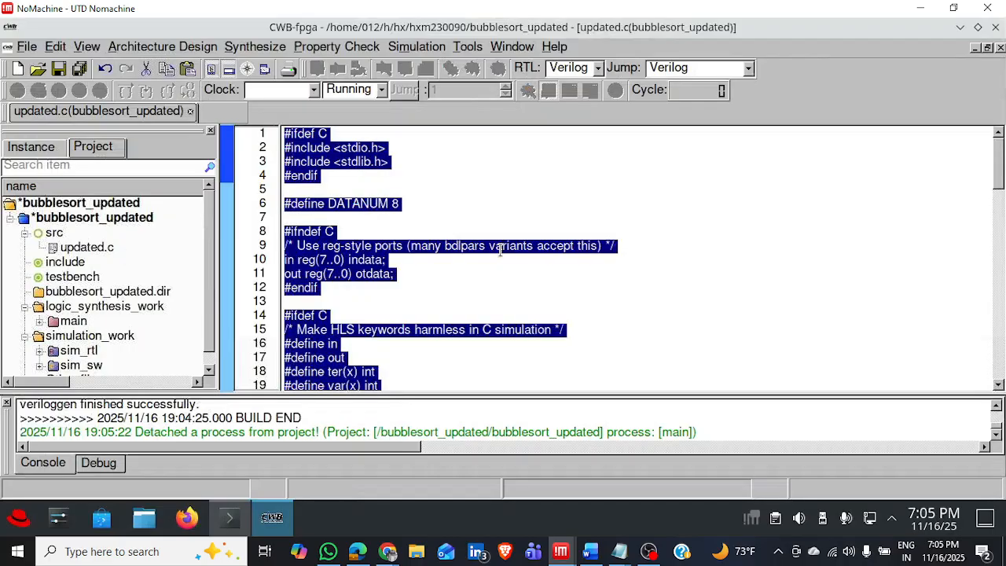
pyautogui.press('Delete')
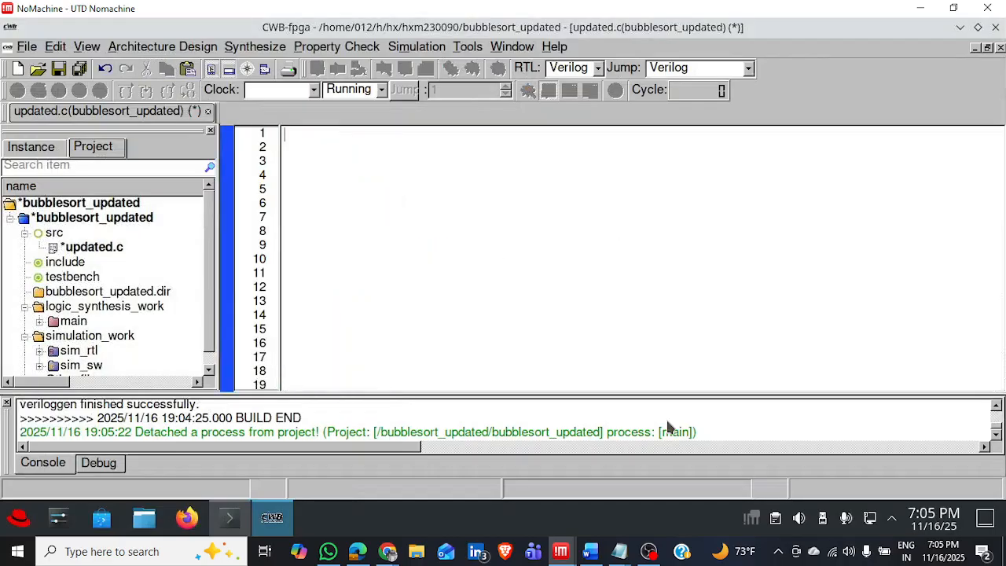
pyautogui.moveTo(621, 557)
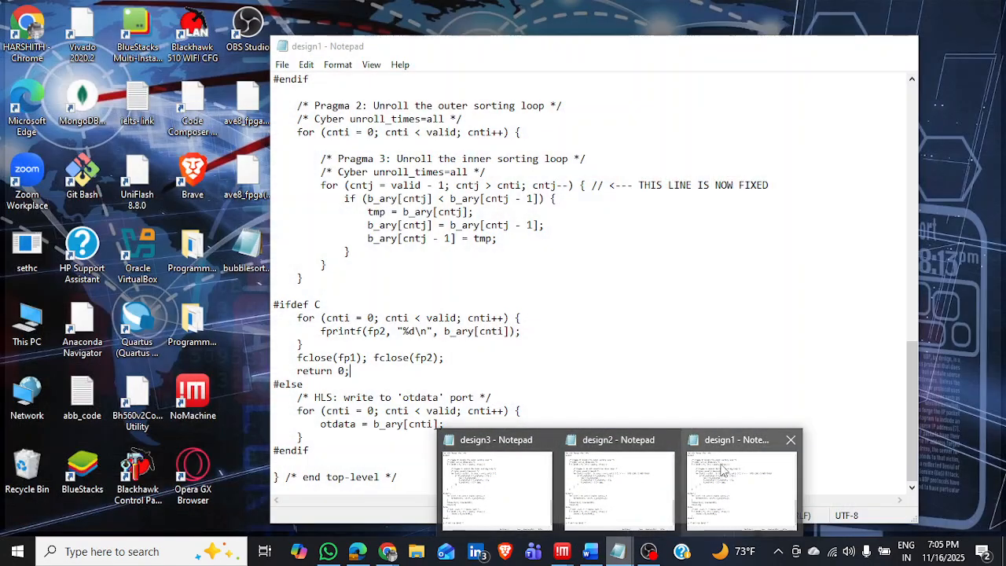
pyautogui.click(721, 470)
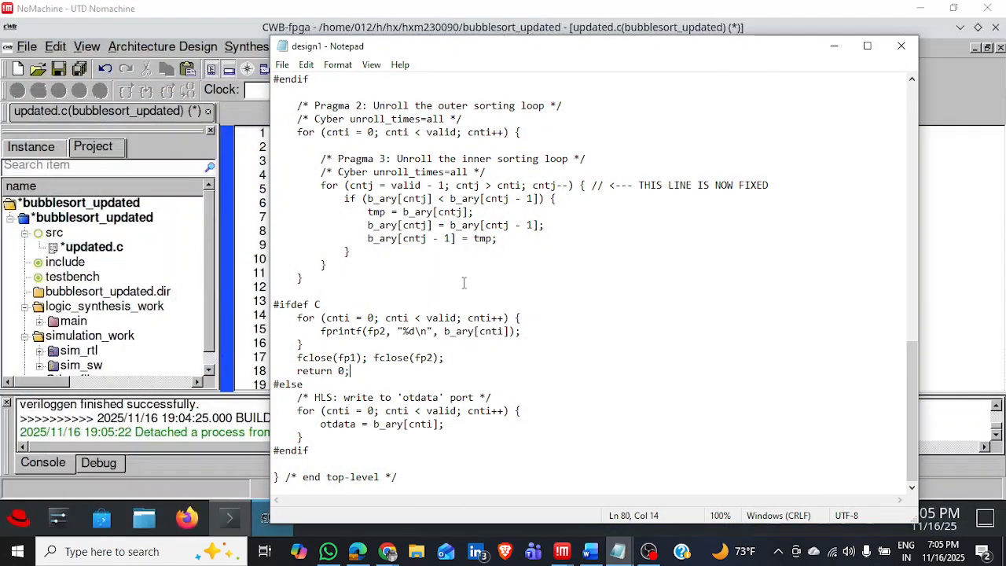
pyautogui.hotkey('ctrl', 'a')
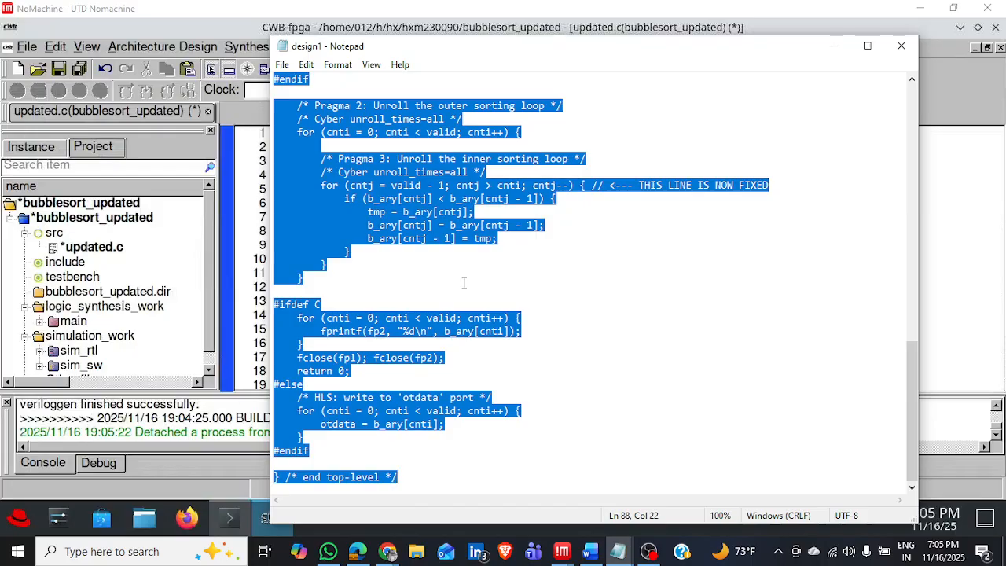
pyautogui.click(590, 317)
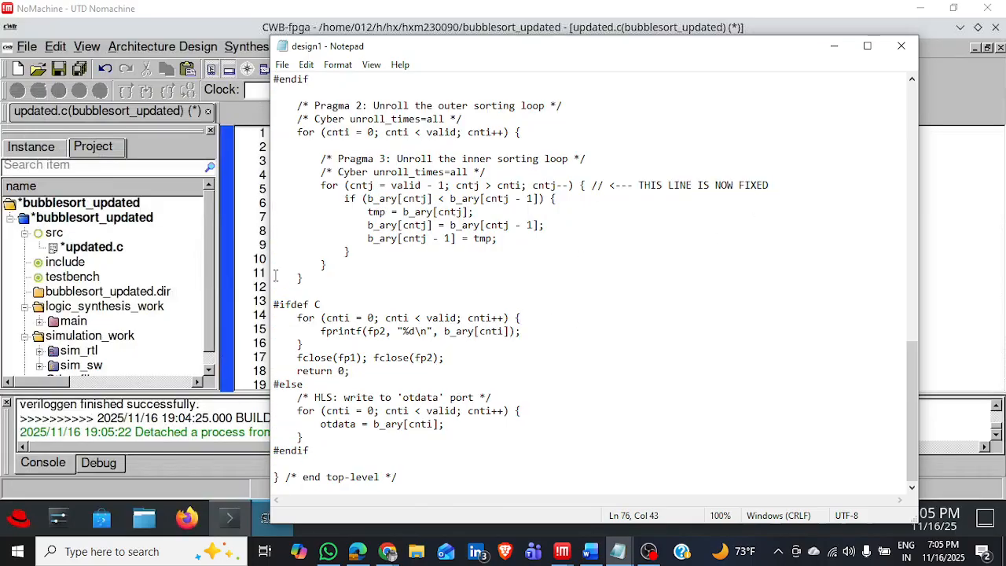
pyautogui.click(990, 283)
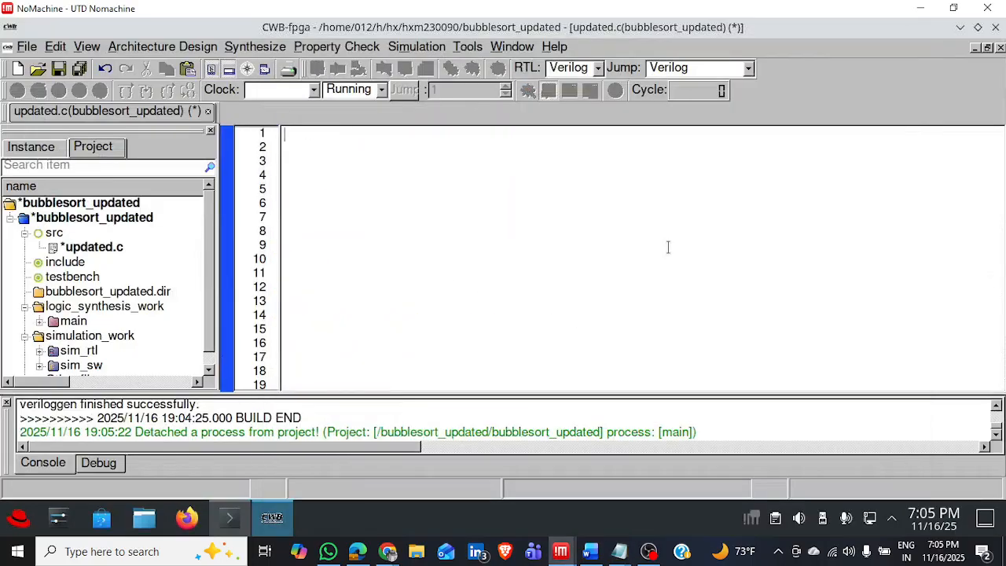
pyautogui.hotkey('ctrl', 'v')
pyautogui.hotkey('ctrl', 's')
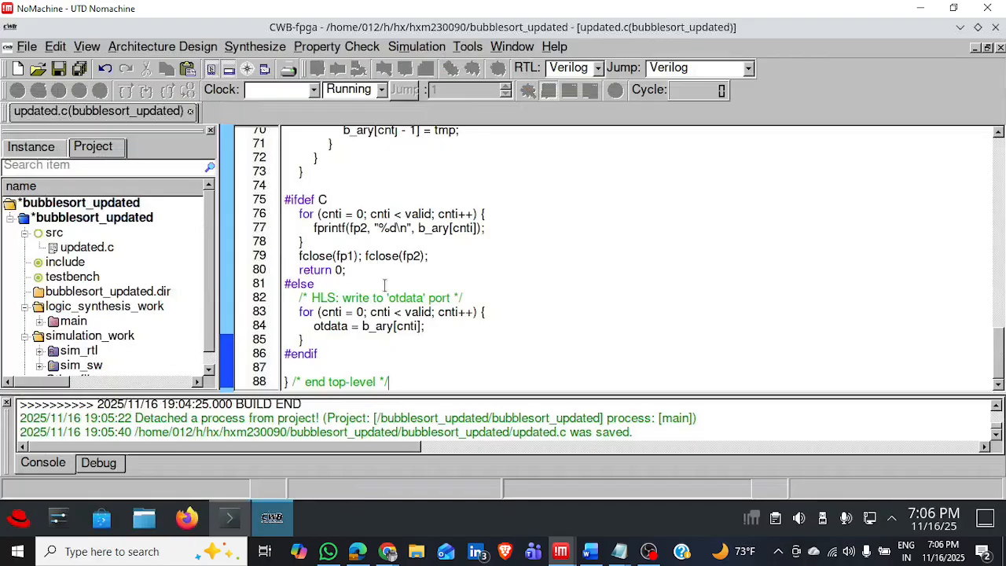
# Look over the Design 1 code in updated.c and analyze the source file.
pyautogui.scroll(15, 384, 284)
pyautogui.scroll(-10, 384, 286)
pyautogui.scroll(3, 384, 287)
pyautogui.scroll(4, 384, 286)
pyautogui.scroll(-13, 385, 285)
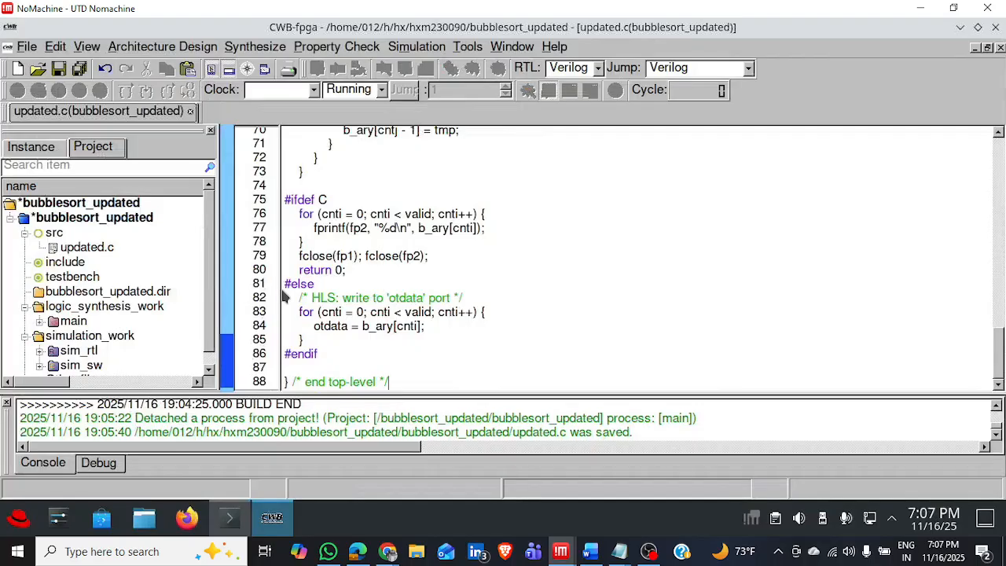
pyautogui.rightClick(88, 249)
pyautogui.click(179, 183)
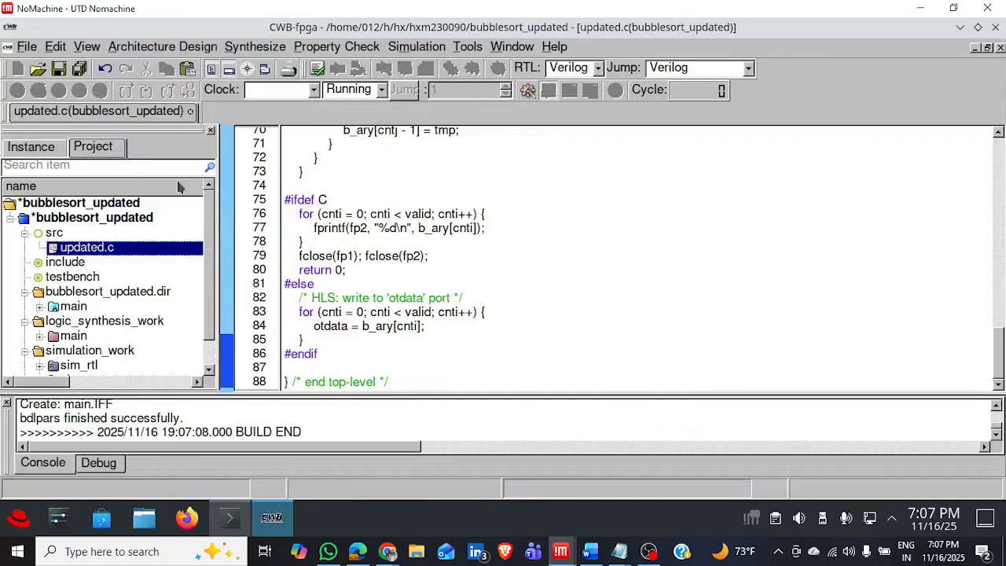
# Synthesize and generate RTL for the main process with the Design 1 pragmas.
pyautogui.rightClick(73, 308)
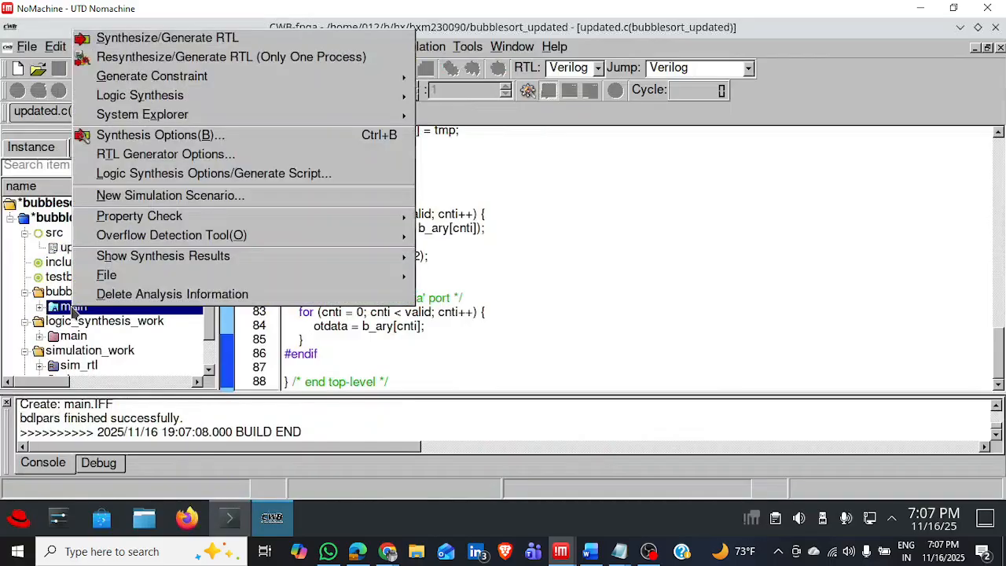
pyautogui.click(167, 38)
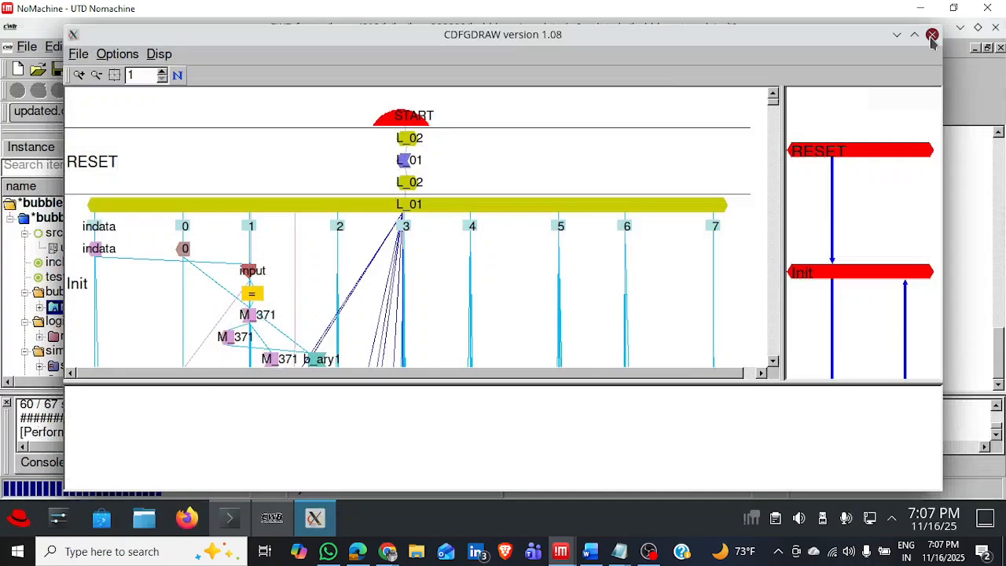
pyautogui.click(931, 36)
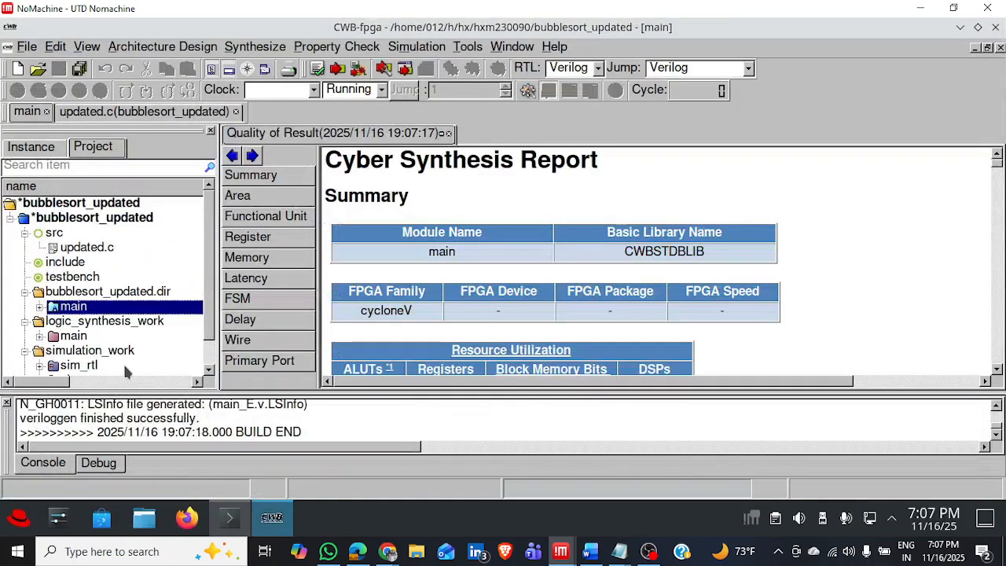
# Show the Synthesize Window for Design 1's main process and enlarge its warnings pane.
pyautogui.rightClick(155, 305)
pyautogui.moveTo(240, 255)
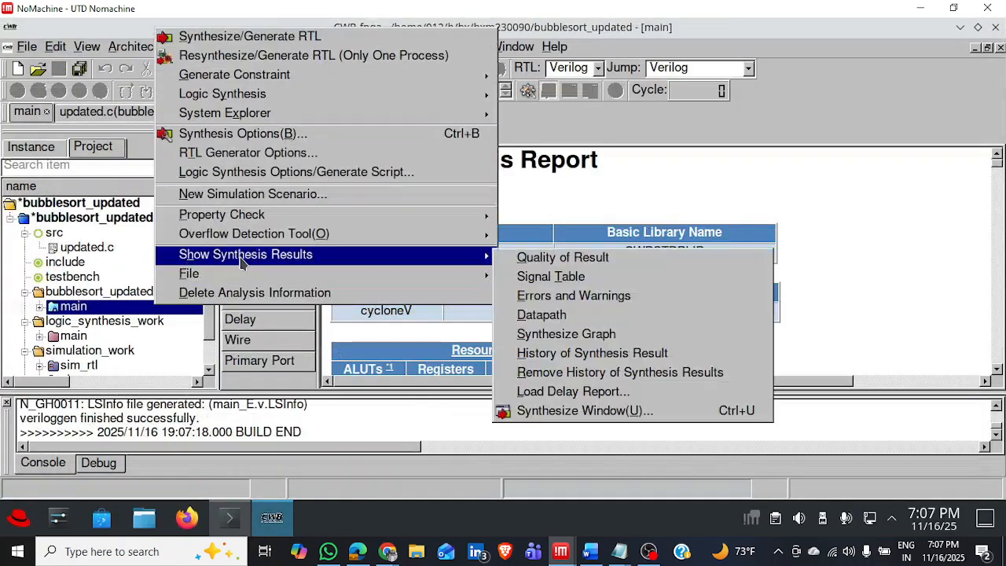
pyautogui.click(588, 410)
pyautogui.moveTo(745, 273); pyautogui.dragTo(745, 328)
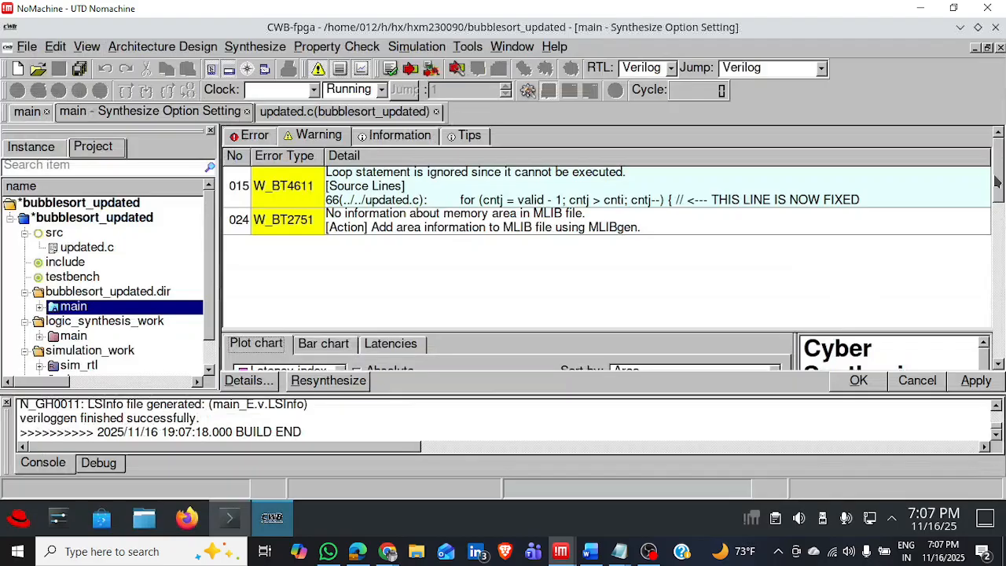
# Examine Design 1's latency plot and report summary with a wider report pane, and add BlockMemoryBit to the plotted metrics.
pyautogui.moveTo(998, 188); pyautogui.dragTo(1000, 260)
pyautogui.moveTo(793, 239); pyautogui.dragTo(578, 275)
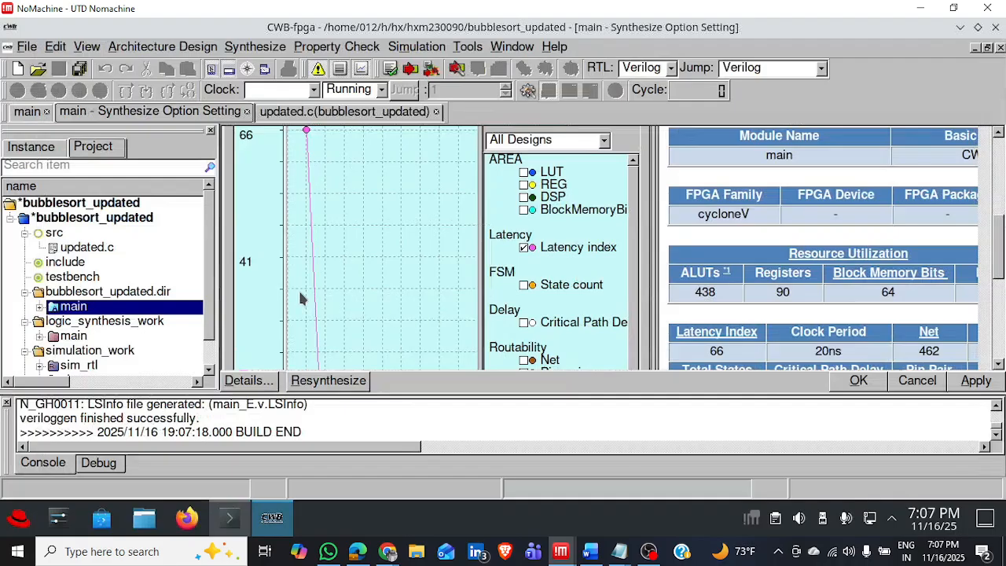
pyautogui.click(556, 216)
pyautogui.scroll(-2, 557, 217)
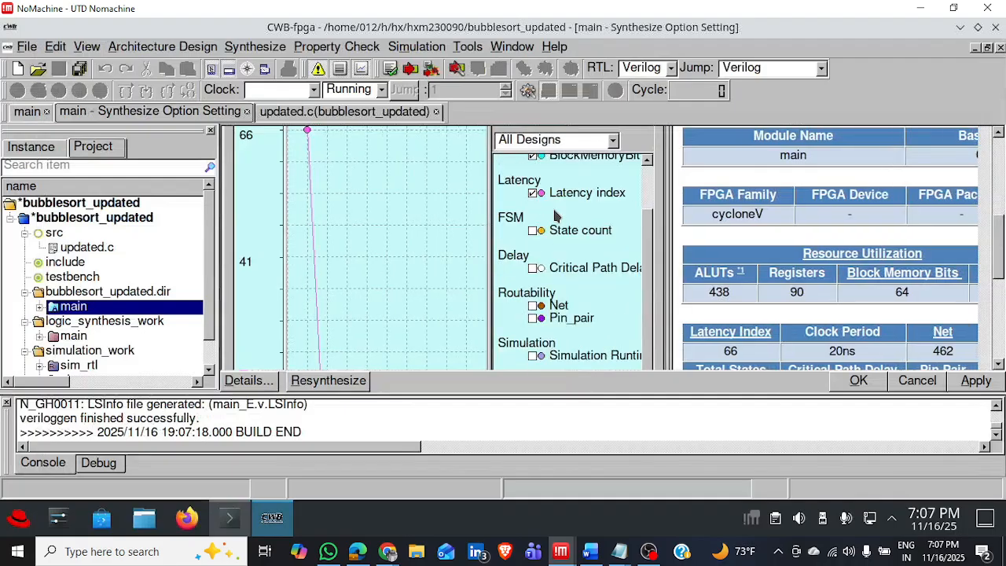
# Review Design 1's latency plot alongside the report's resource utilization, latency, clock period and critical path figures.
pyautogui.scroll(-5, 581, 275)
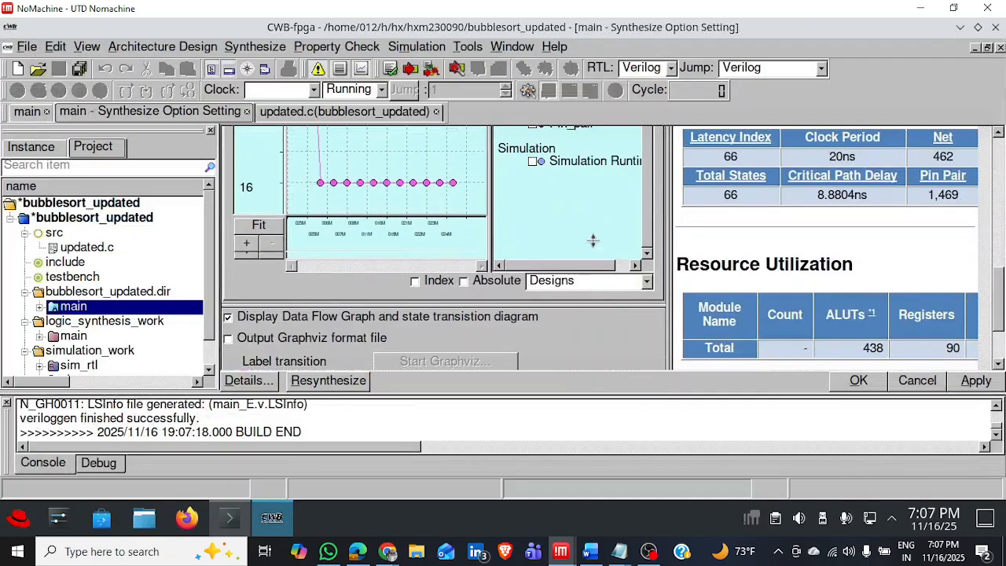
pyautogui.scroll(-4, 585, 257)
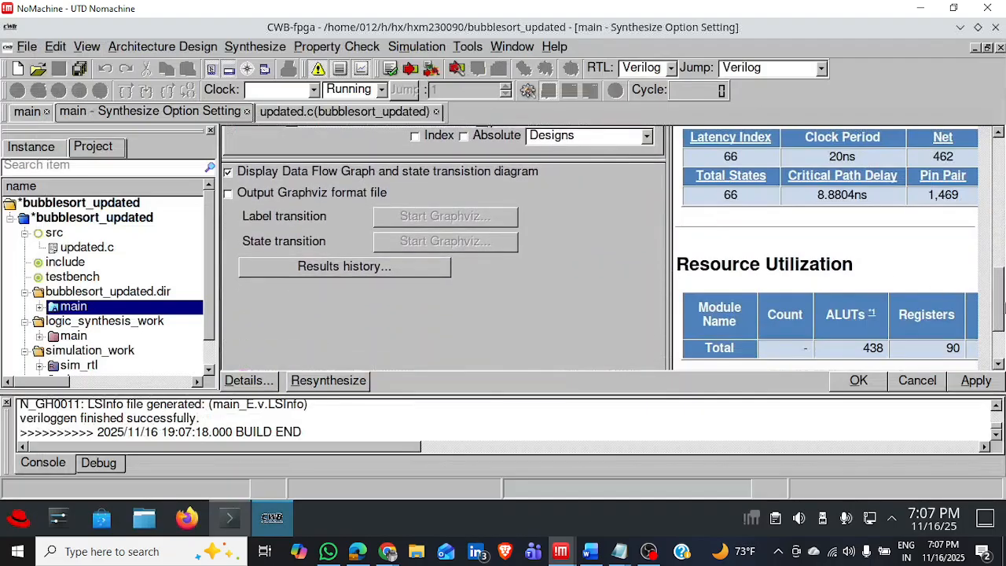
pyautogui.moveTo(1000, 309); pyautogui.dragTo(1003, 220)
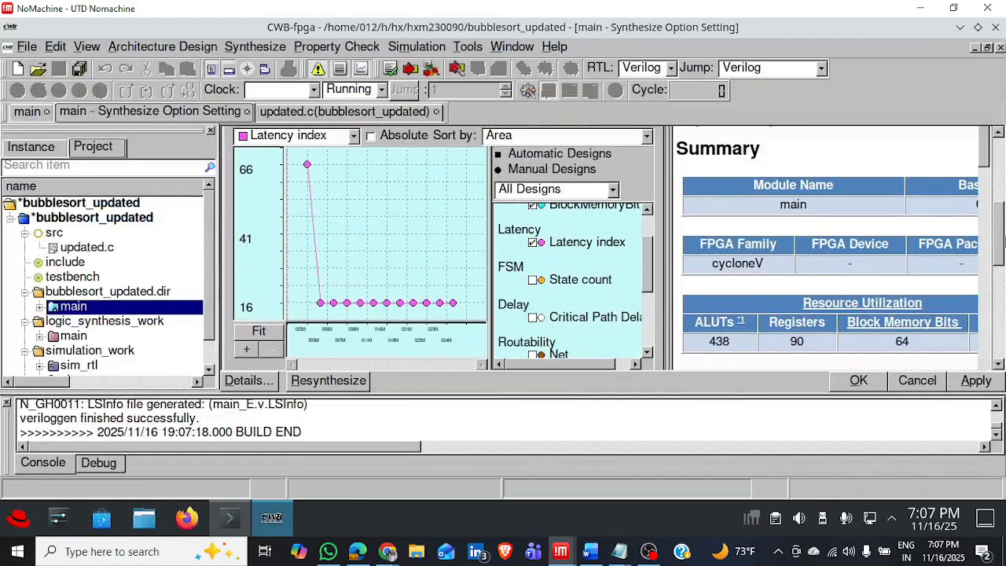
pyautogui.moveTo(985, 159); pyautogui.dragTo(985, 174)
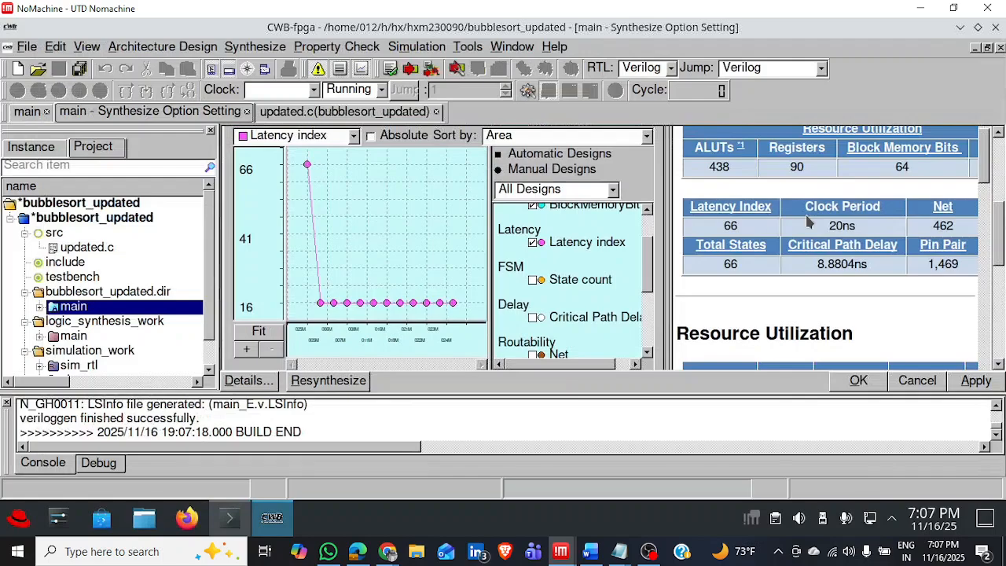
pyautogui.keyDown('ctrl'); pyautogui.scroll(-1, 809, 223); pyautogui.keyUp('ctrl')
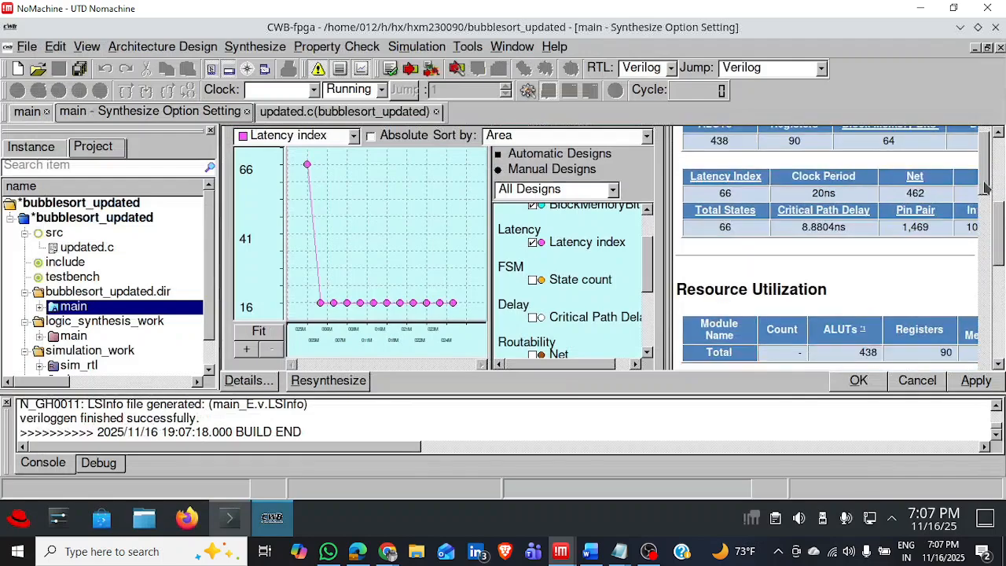
pyautogui.scroll(2, 982, 185)
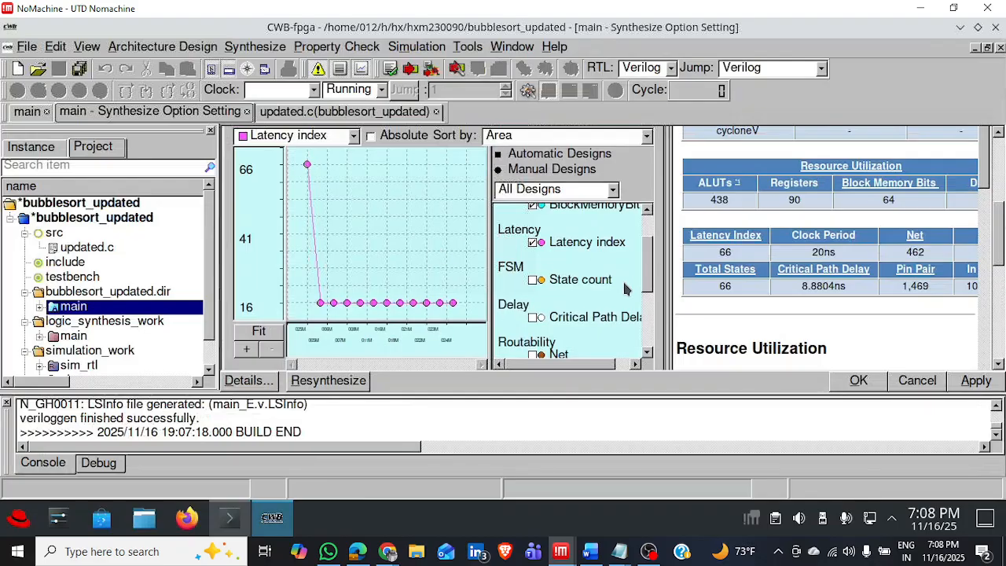
# Delete the Design 1 analysis information of the main process, agreeing to close its Synthesize window.
pyautogui.rightClick(147, 311)
pyautogui.click(301, 292)
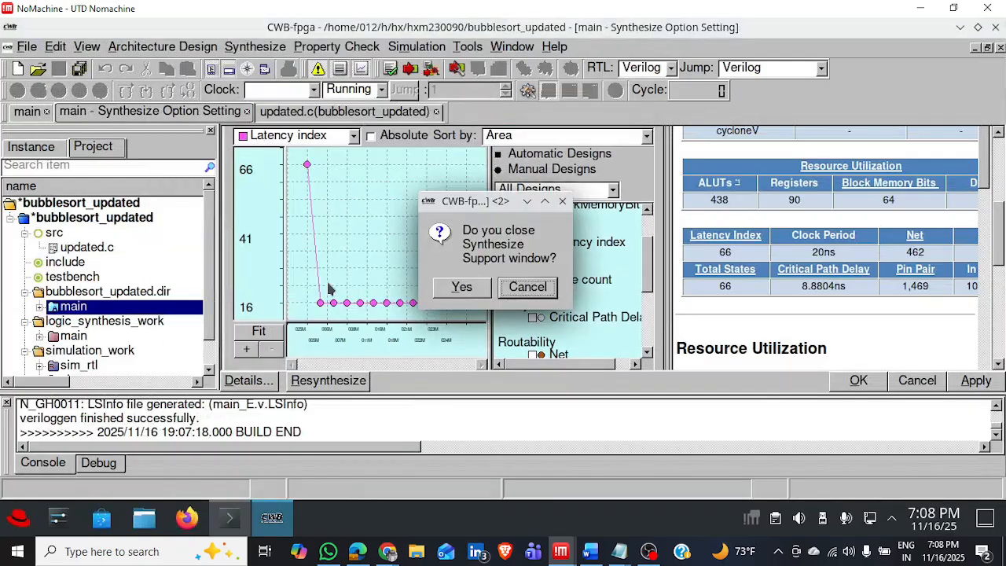
pyautogui.click(464, 288)
pyautogui.click(463, 276)
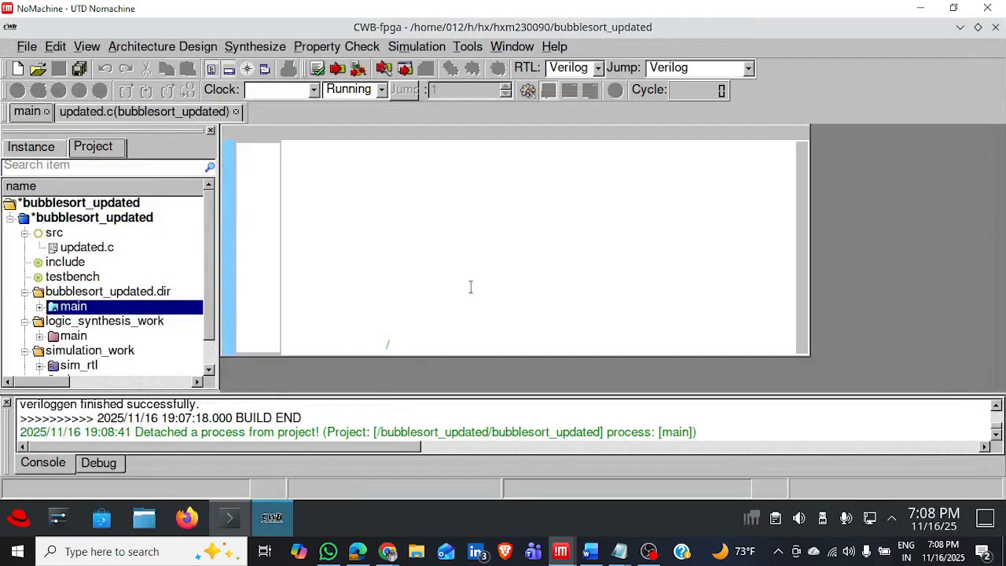
# Replace all code in updated.c with the full contents of the design2 Notepad file and save the source.
pyautogui.hotkey('ctrl', 'a')
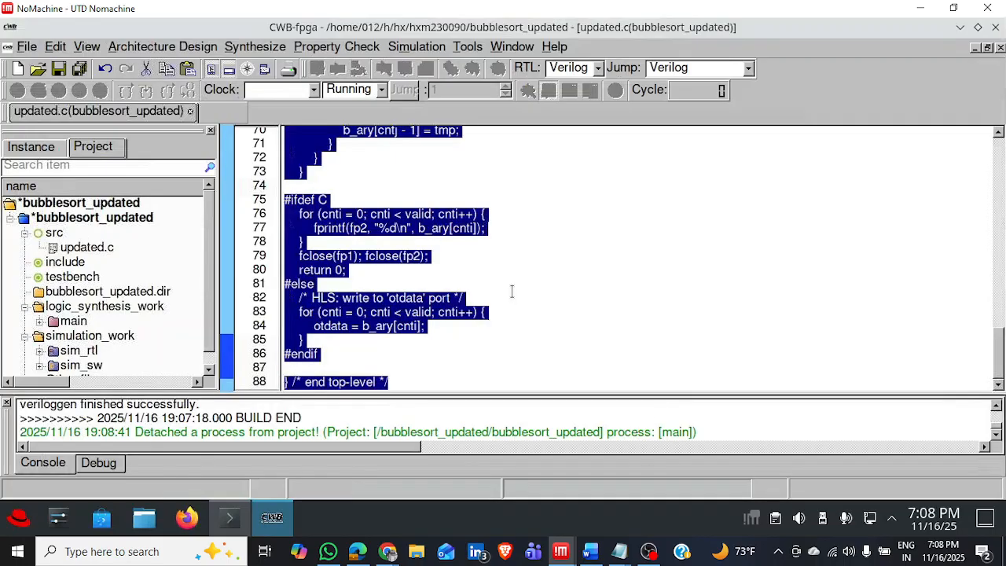
pyautogui.press('Delete')
pyautogui.moveTo(617, 556)
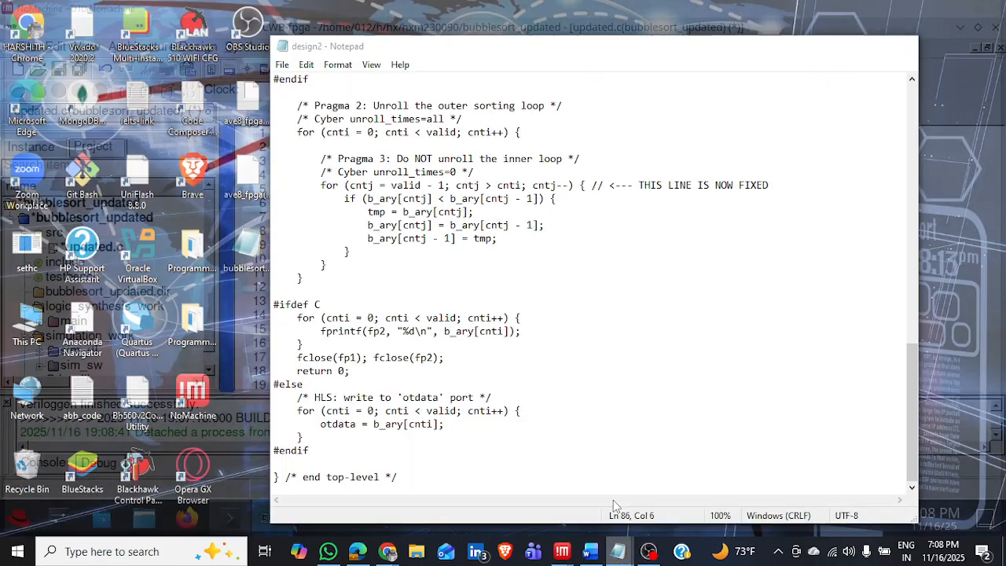
pyautogui.click(613, 500)
pyautogui.hotkey('ctrl', 'a')
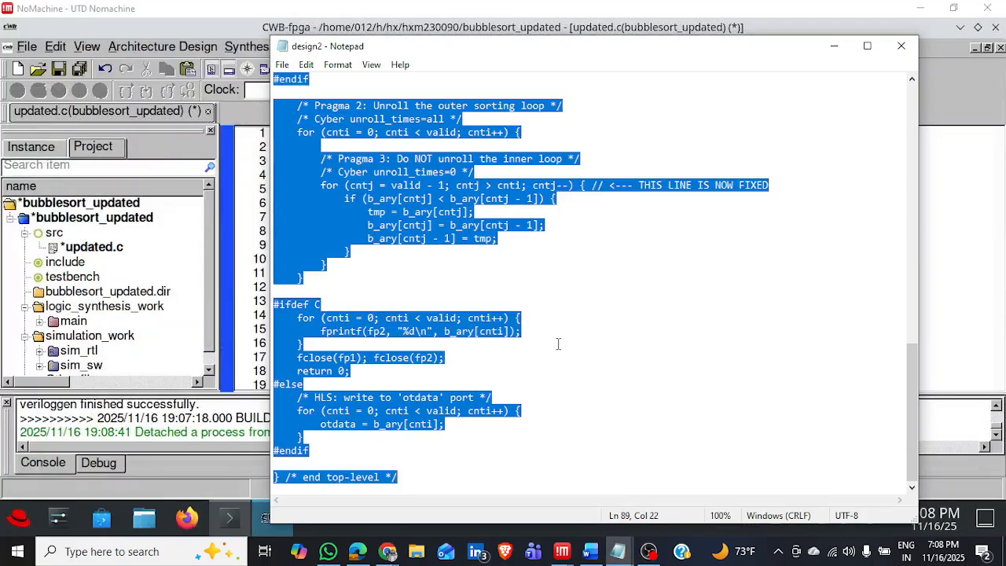
pyautogui.click(946, 258)
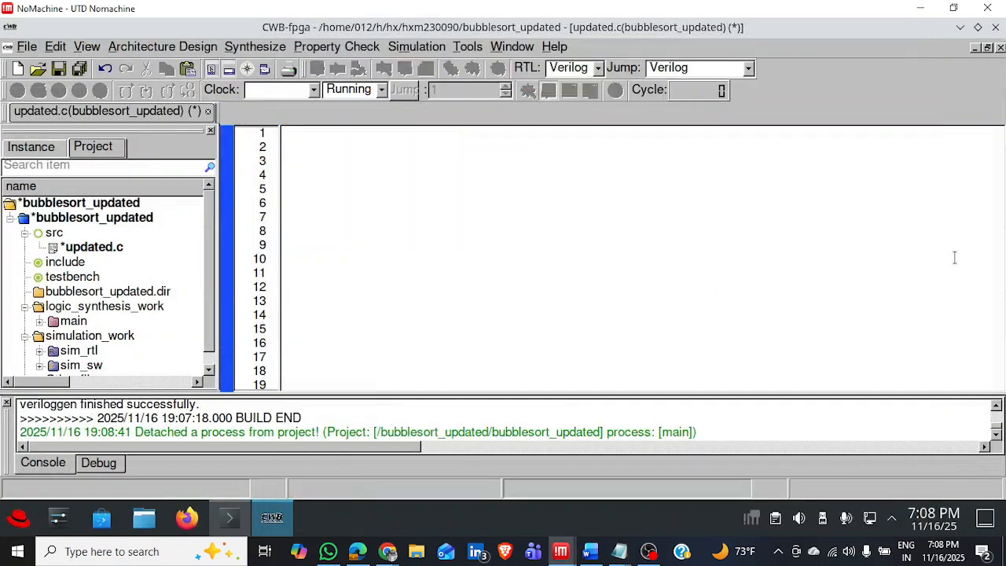
pyautogui.hotkey('ctrl', 'v')
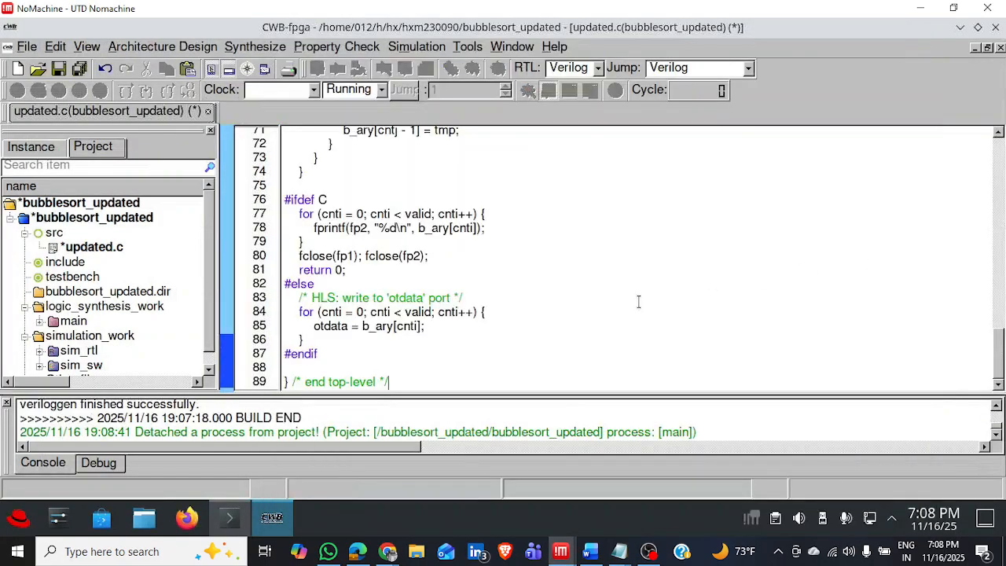
pyautogui.hotkey('ctrl', 's')
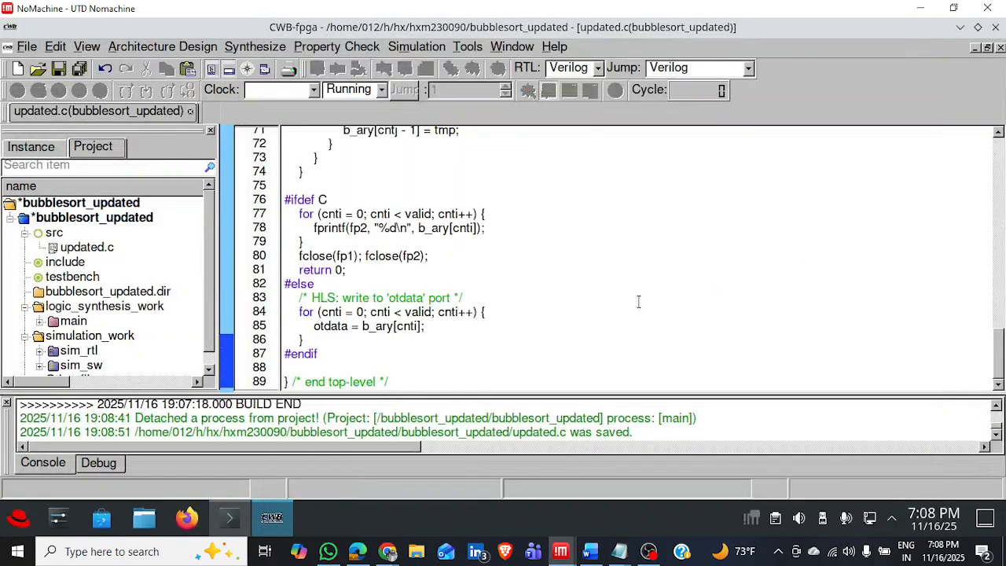
# Analyze the updated.c source, and synthesize and generate RTL for the main process with the Design 2 pragmas.
pyautogui.rightClick(86, 253)
pyautogui.click(168, 183)
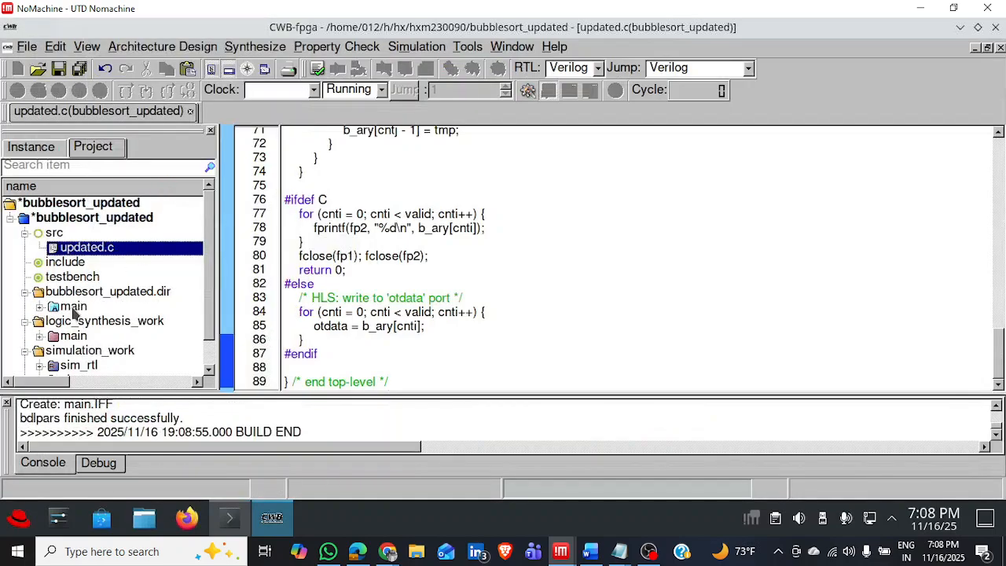
pyautogui.rightClick(72, 308)
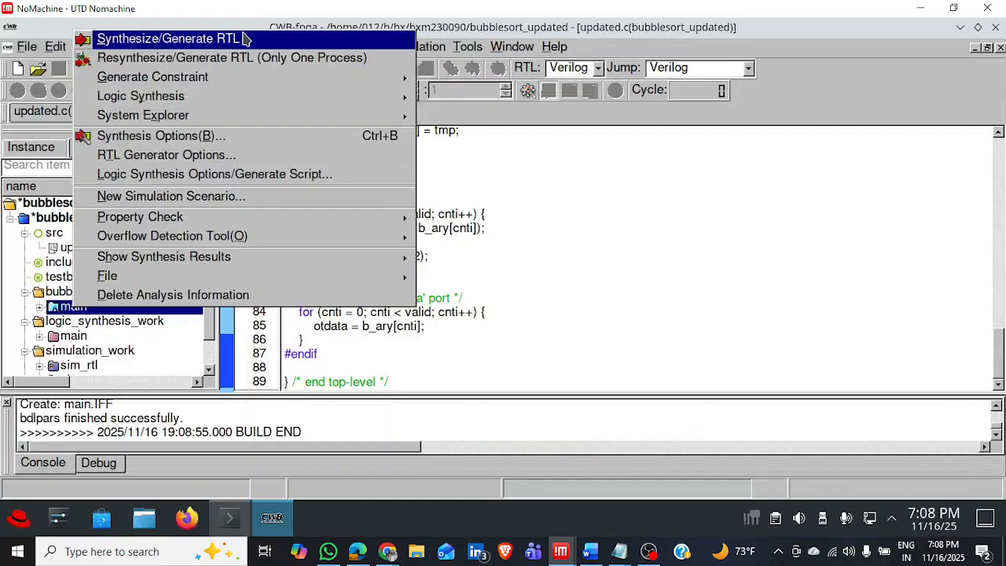
pyautogui.click(168, 38)
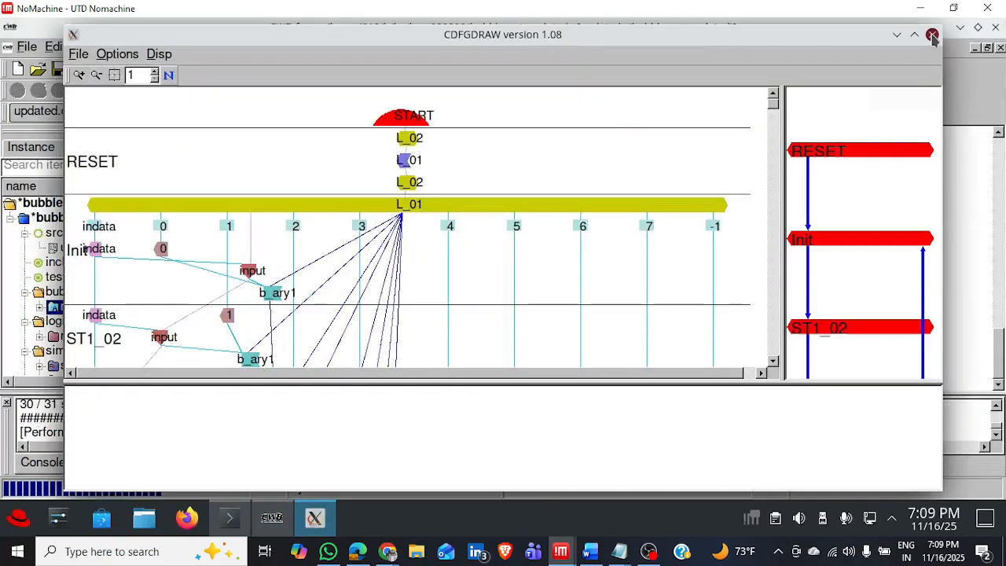
pyautogui.click(931, 35)
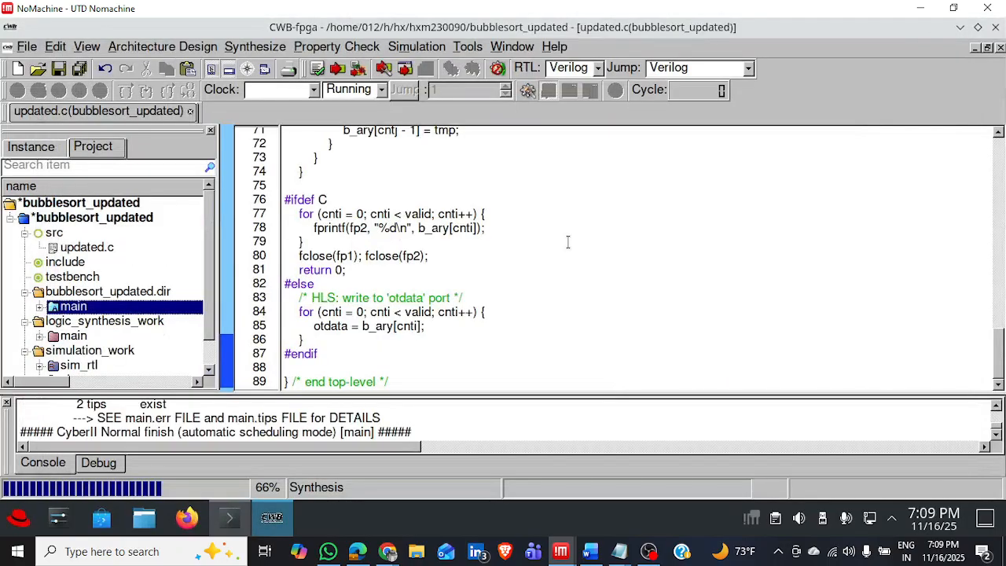
# Show the Synthesize Window for Design 2's main process and enlarge its warnings pane.
pyautogui.rightClick(140, 306)
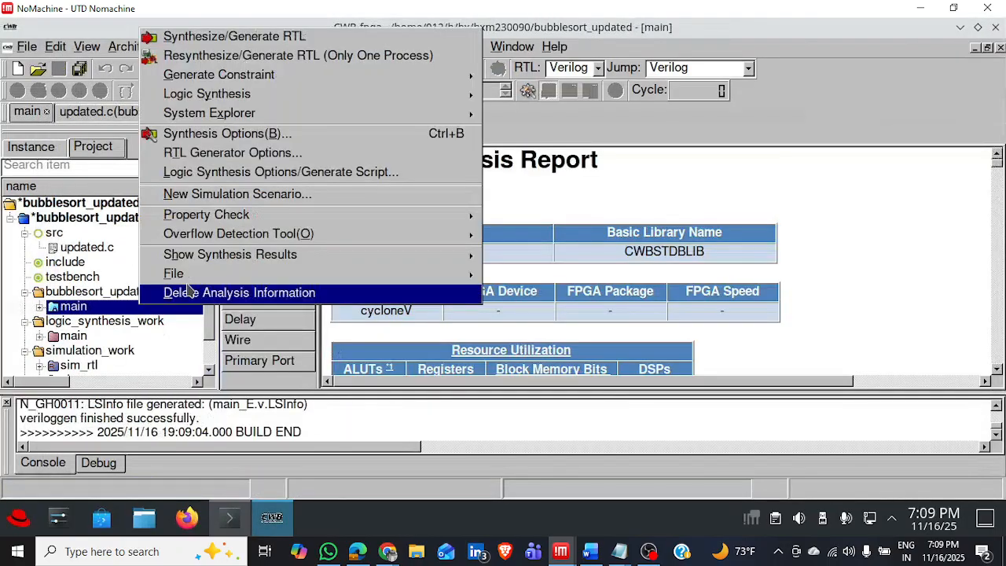
pyautogui.moveTo(228, 262)
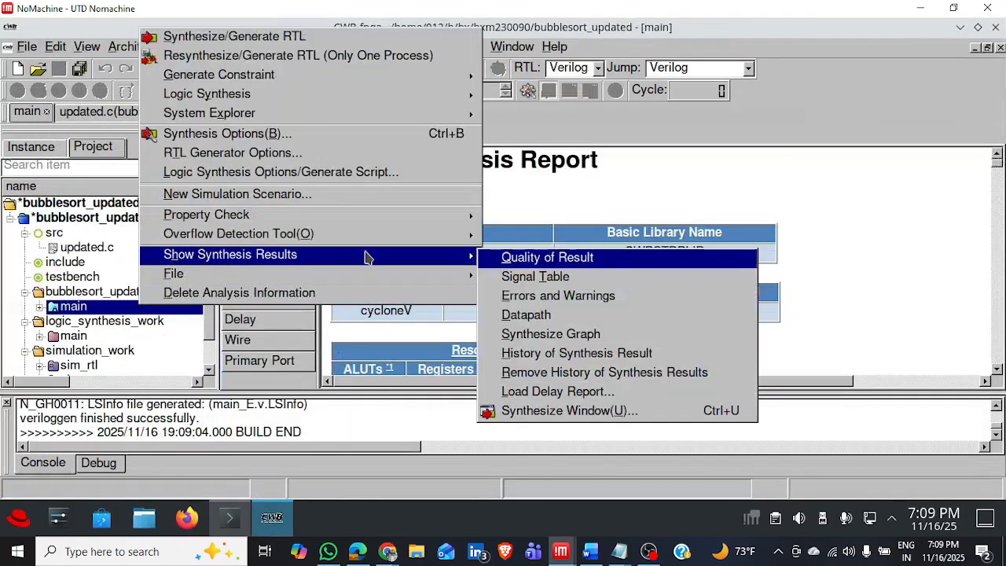
pyautogui.click(562, 409)
pyautogui.moveTo(597, 273); pyautogui.dragTo(589, 402)
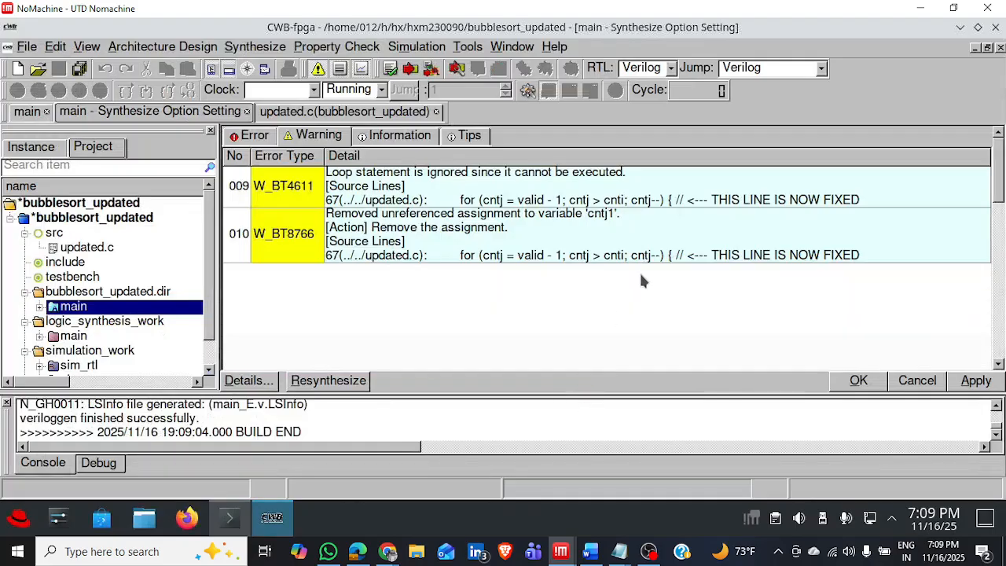
# Remove BlockMemoryBit from the plotted metrics and widen Design 2's synthesis report pane.
pyautogui.moveTo(997, 168); pyautogui.dragTo(1000, 268)
pyautogui.click(610, 227)
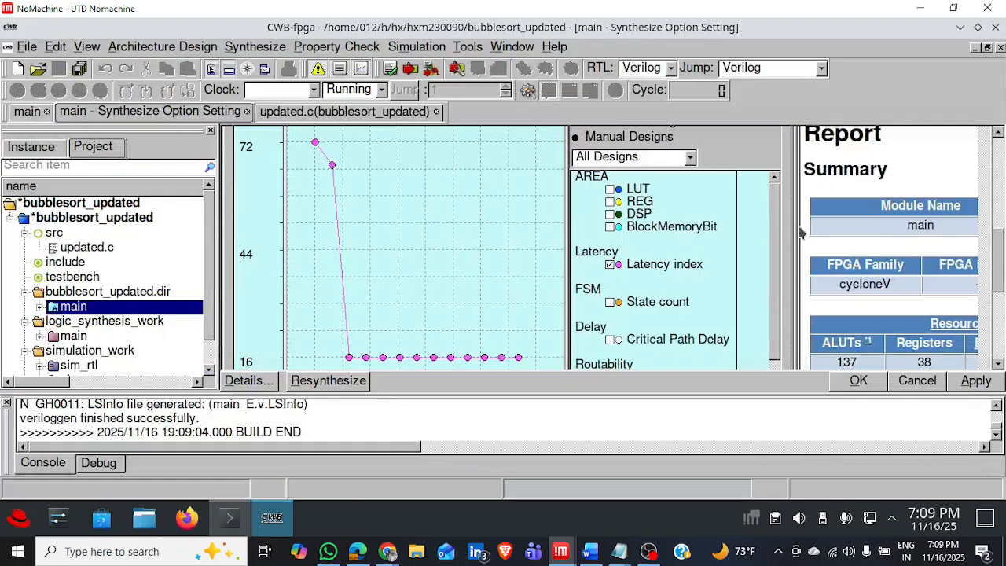
pyautogui.moveTo(795, 230); pyautogui.dragTo(652, 233)
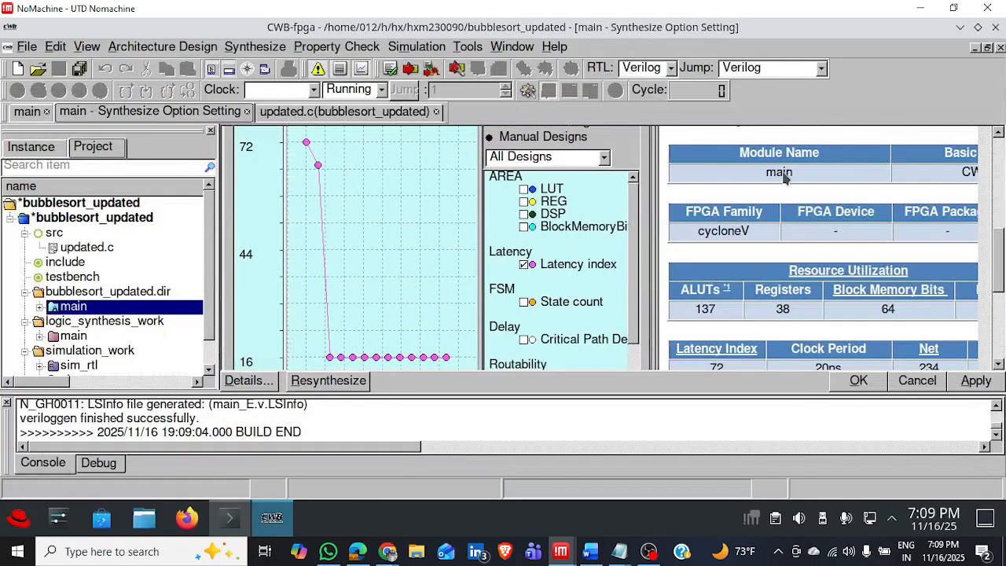
pyautogui.scroll(1, 1002, 222)
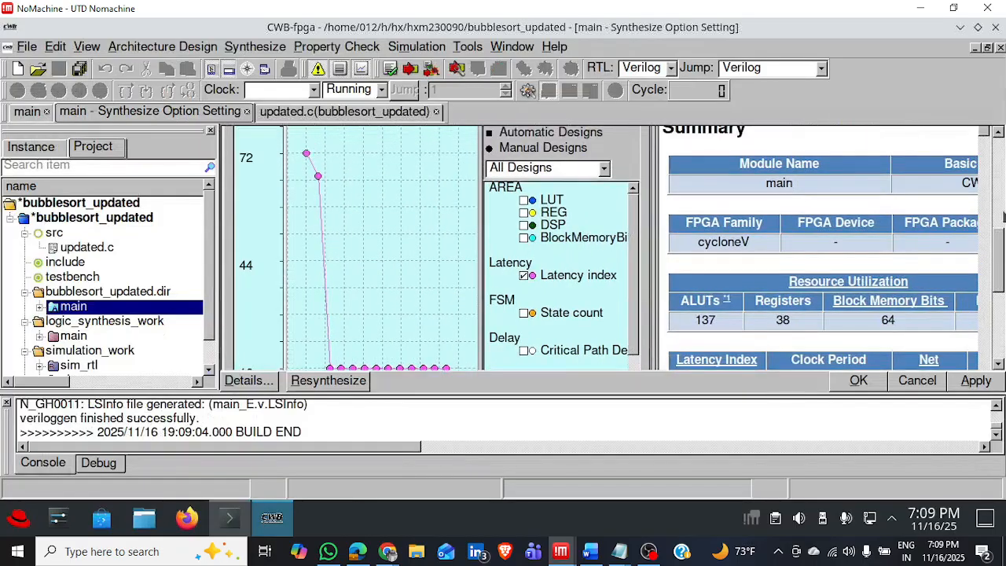
# Adjust the height of the plot pane and examine Design 2's latency plot beside its resource utilization and timing summary.
pyautogui.scroll(5, 1003, 222)
pyautogui.moveTo(641, 236); pyautogui.dragTo(640, 308)
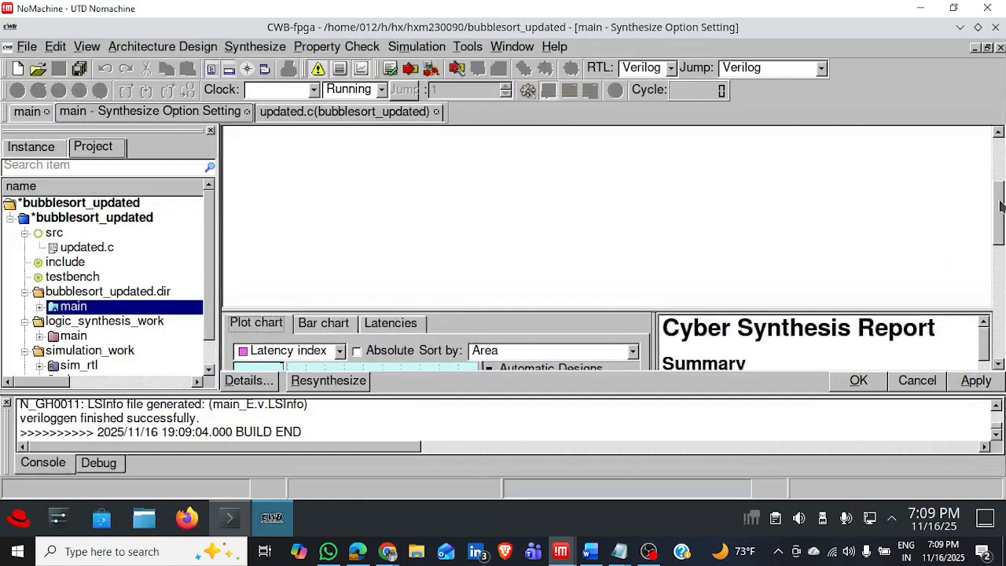
pyautogui.moveTo(1003, 206); pyautogui.dragTo(1001, 278)
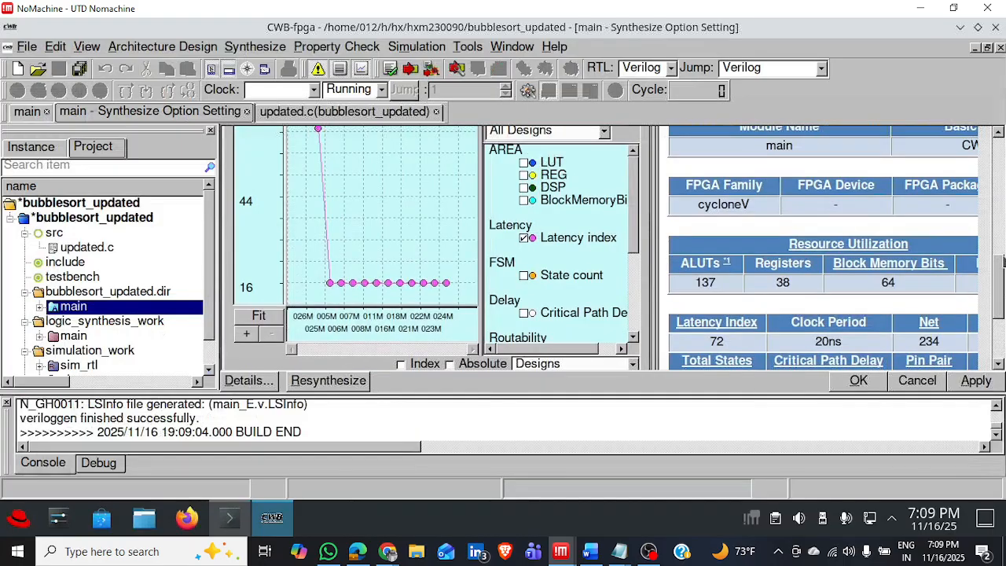
pyautogui.moveTo(1001, 279); pyautogui.dragTo(999, 317)
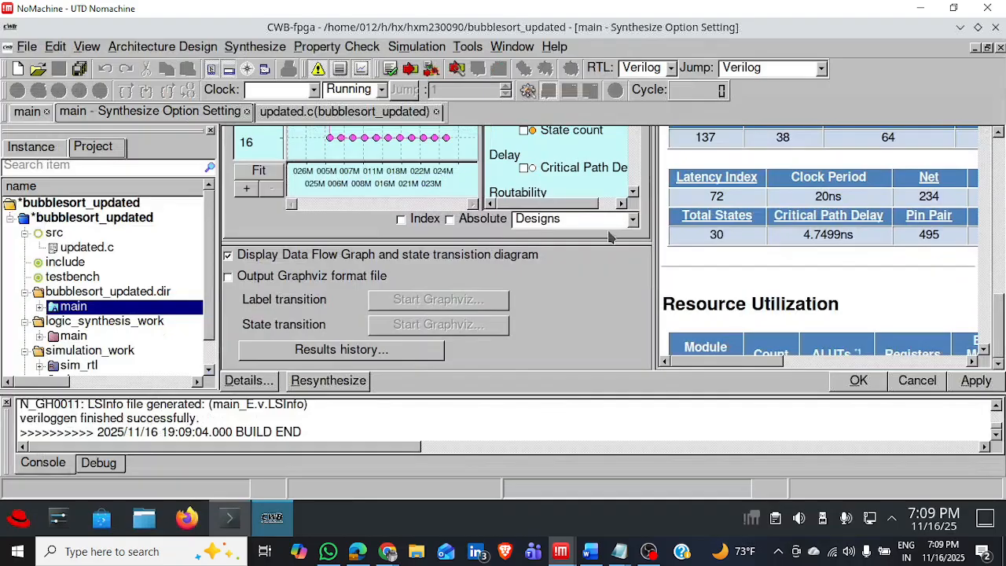
pyautogui.moveTo(612, 242); pyautogui.dragTo(612, 194)
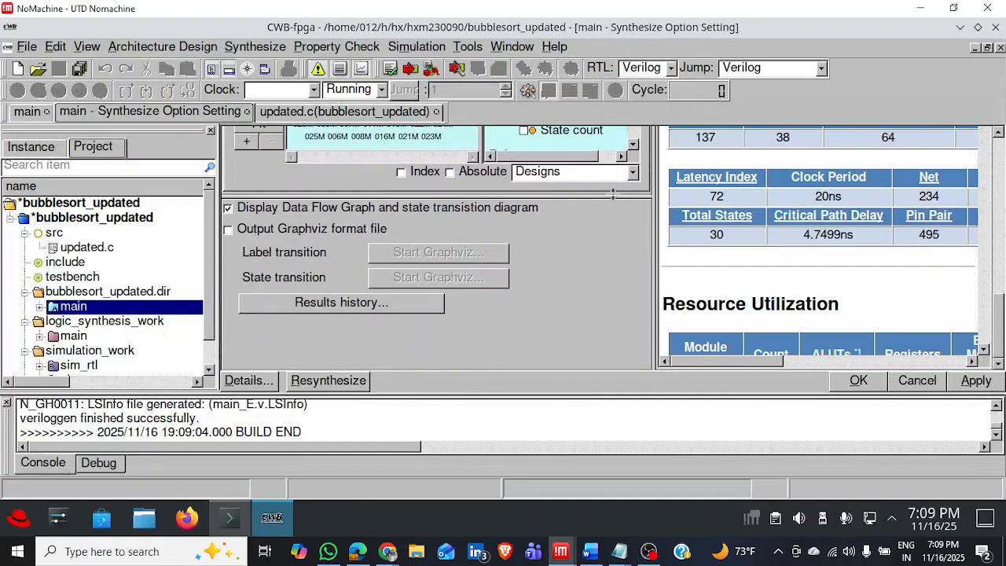
pyautogui.moveTo(1002, 313); pyautogui.dragTo(1001, 253)
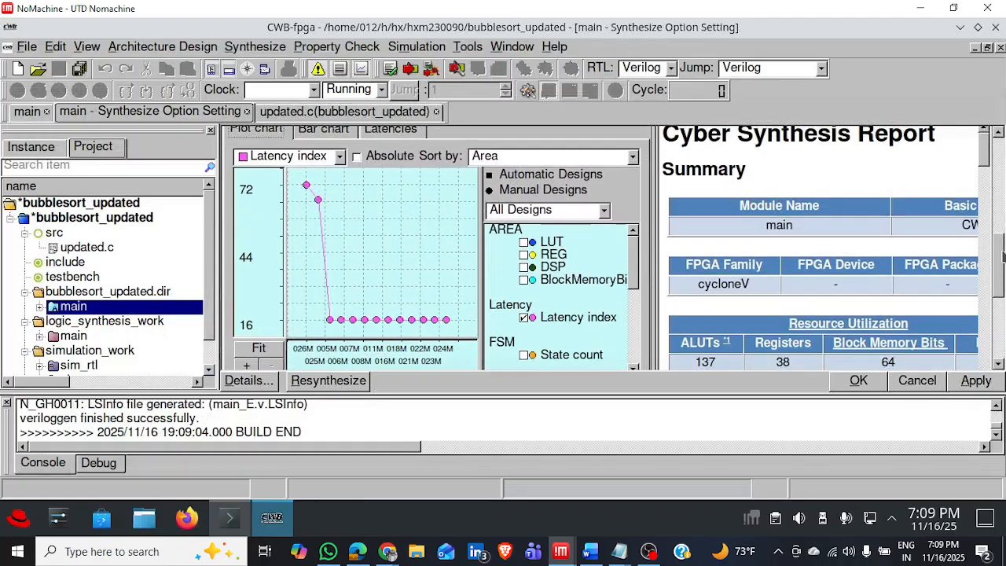
pyautogui.click(988, 191)
pyautogui.moveTo(989, 192); pyautogui.dragTo(988, 173)
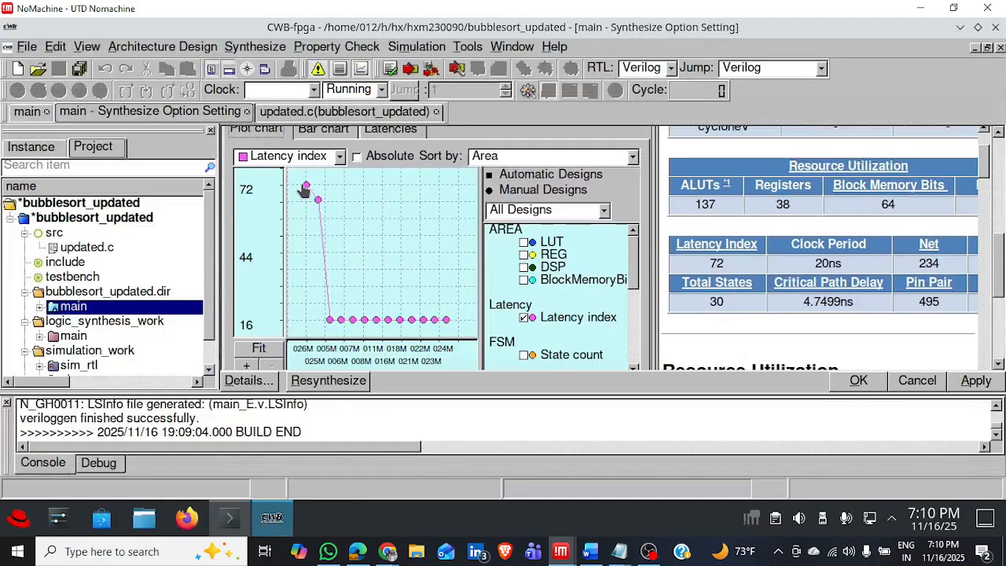
# Inspect Design 2's point on the latency plot, and add BlockMemoryBit to the plotted metrics and remove it again.
pyautogui.moveTo(306, 193)
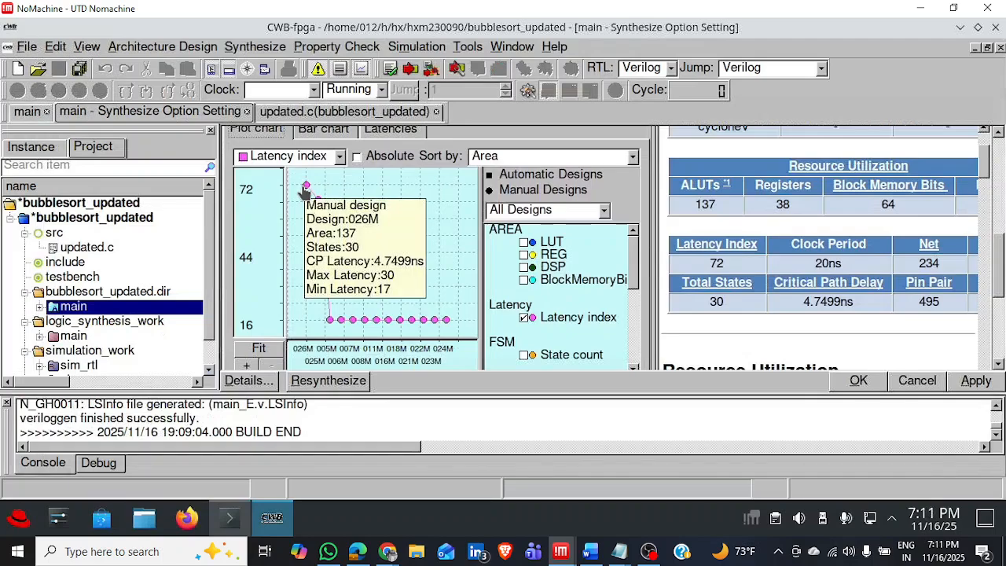
pyautogui.click(524, 280)
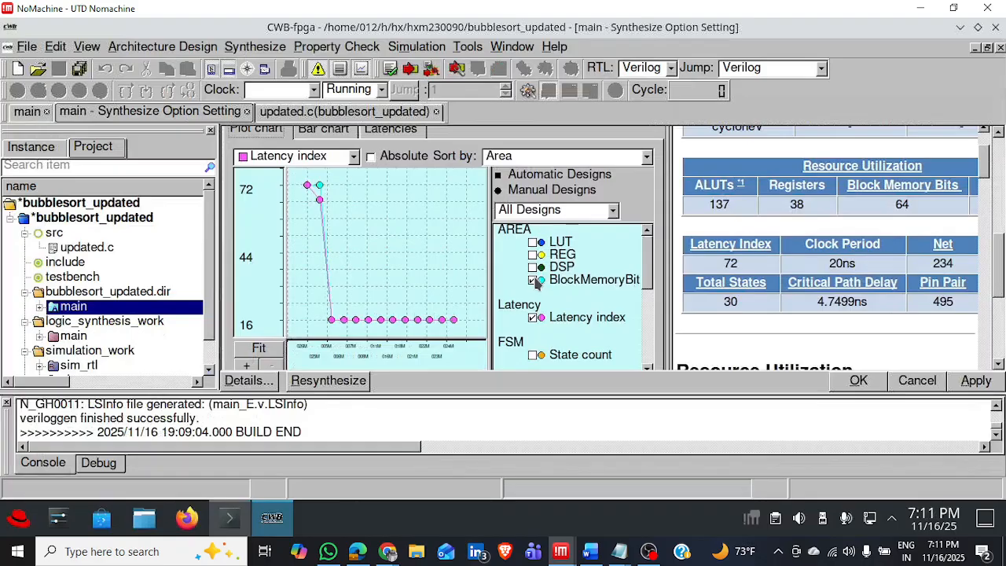
pyautogui.click(535, 281)
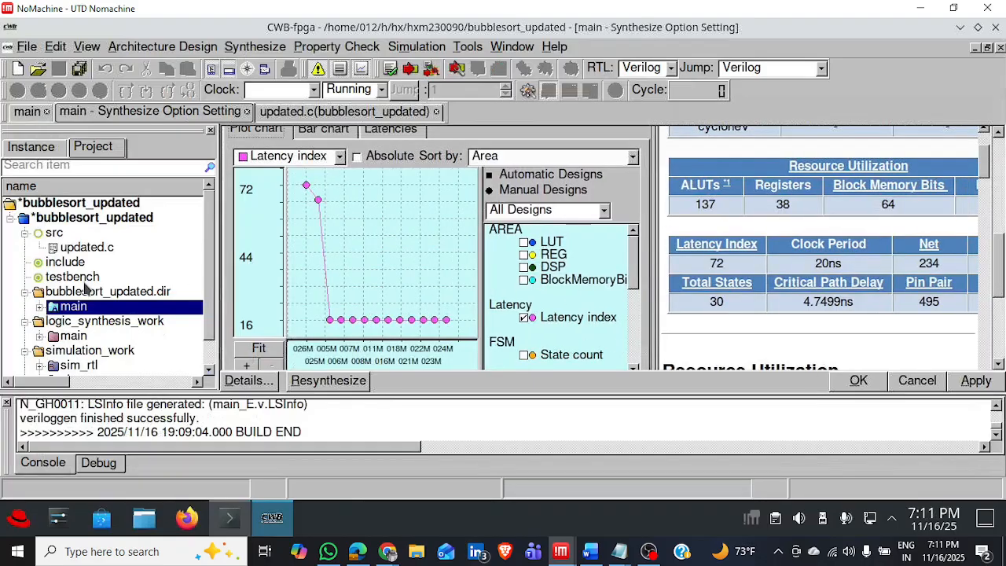
# Delete the Design 2 analysis information of the main process and close its Synthesize window.
pyautogui.rightClick(120, 307)
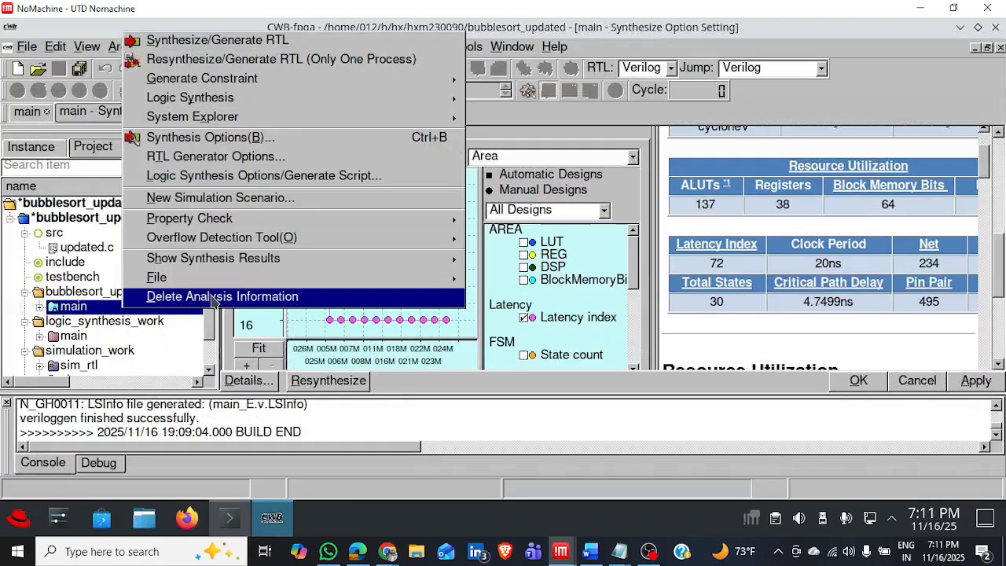
pyautogui.click(212, 302)
pyautogui.click(460, 286)
pyautogui.click(466, 281)
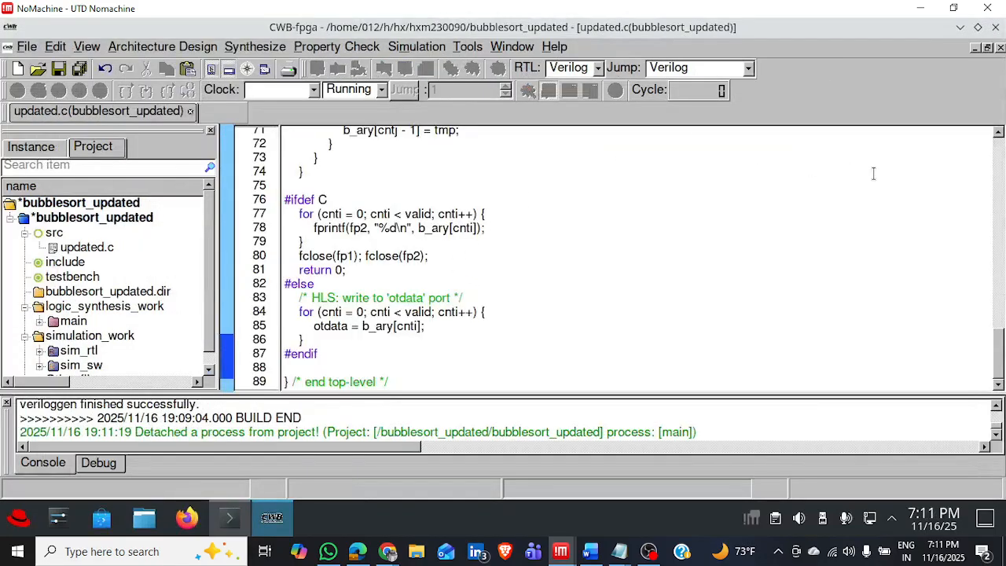
# Replace the entire contents of updated.c with the code from the design3 text file and save it.
pyautogui.hotkey('ctrl', 'a')
pyautogui.press('Delete')
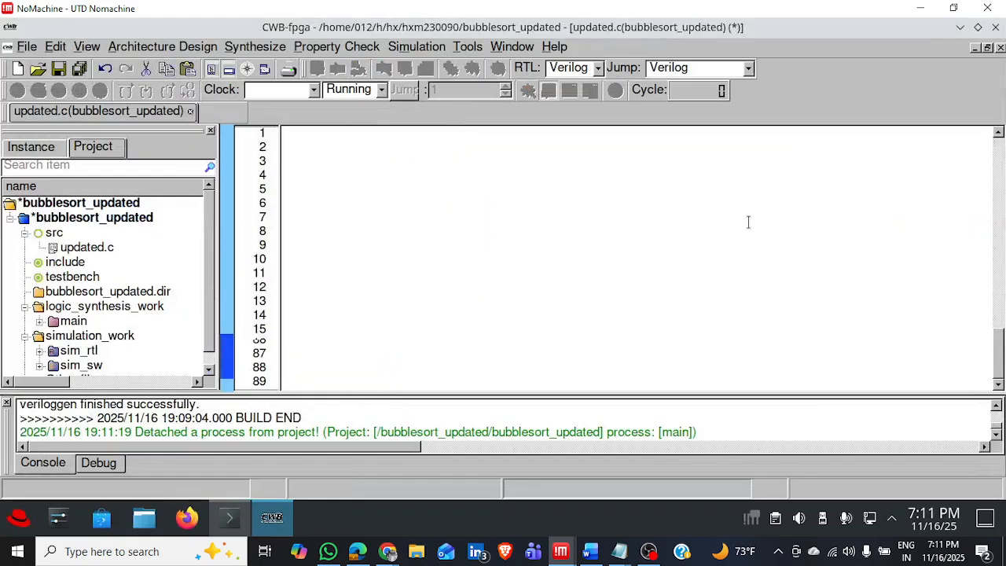
pyautogui.moveTo(619, 557)
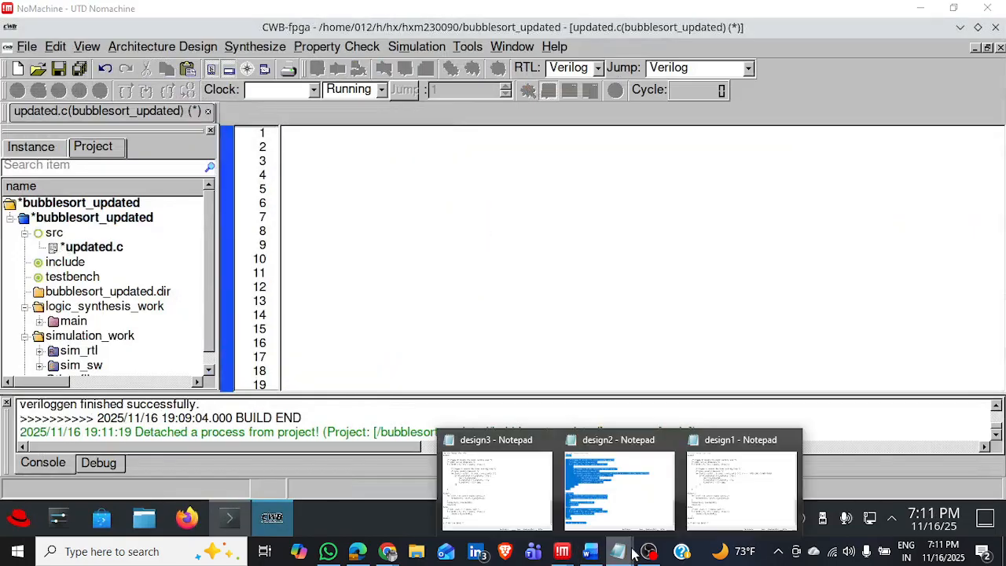
pyautogui.click(535, 503)
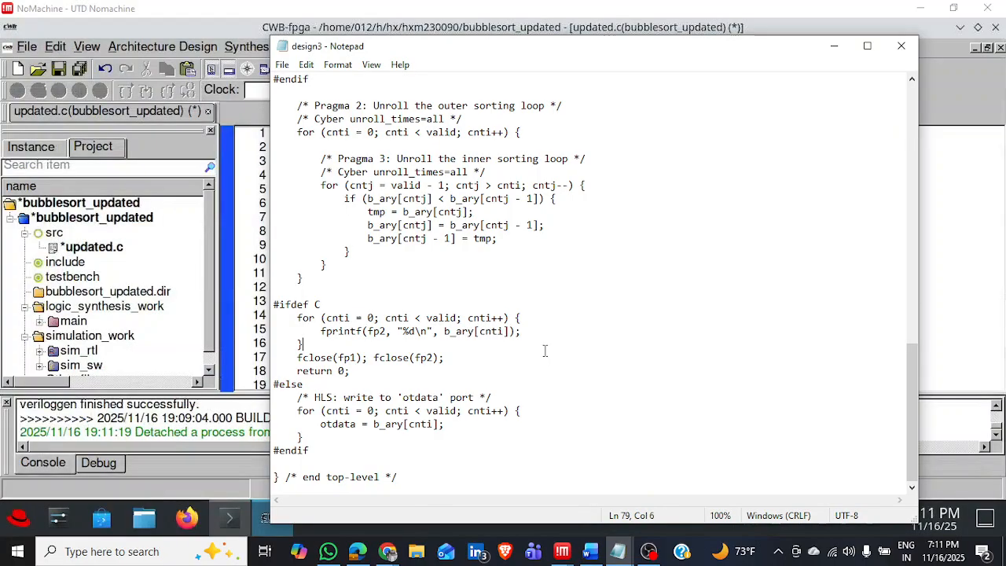
pyautogui.hotkey('ctrl', 'a')
pyautogui.click(544, 350)
pyautogui.click(980, 218)
pyautogui.hotkey('ctrl', 'v')
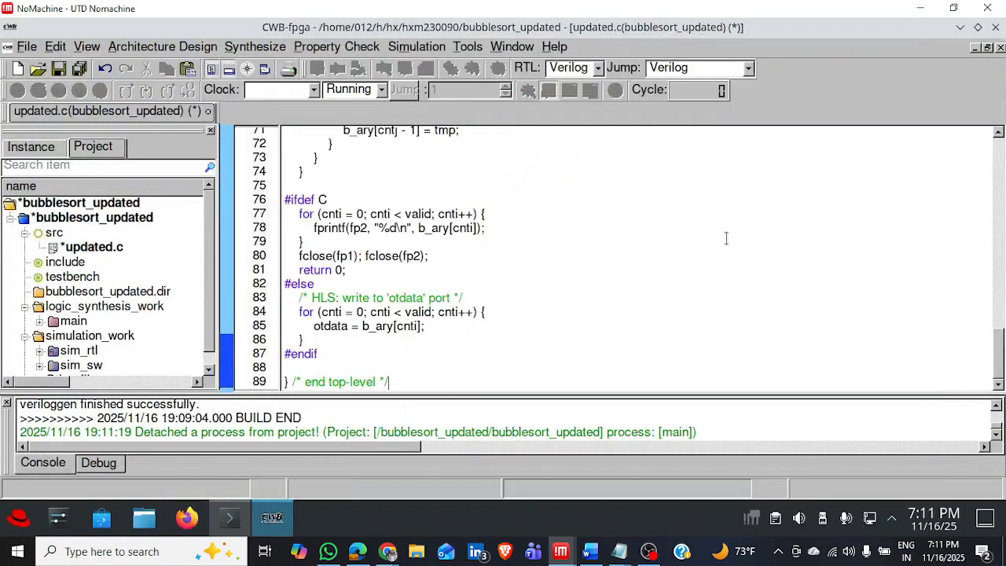
pyautogui.hotkey('ctrl', 's')
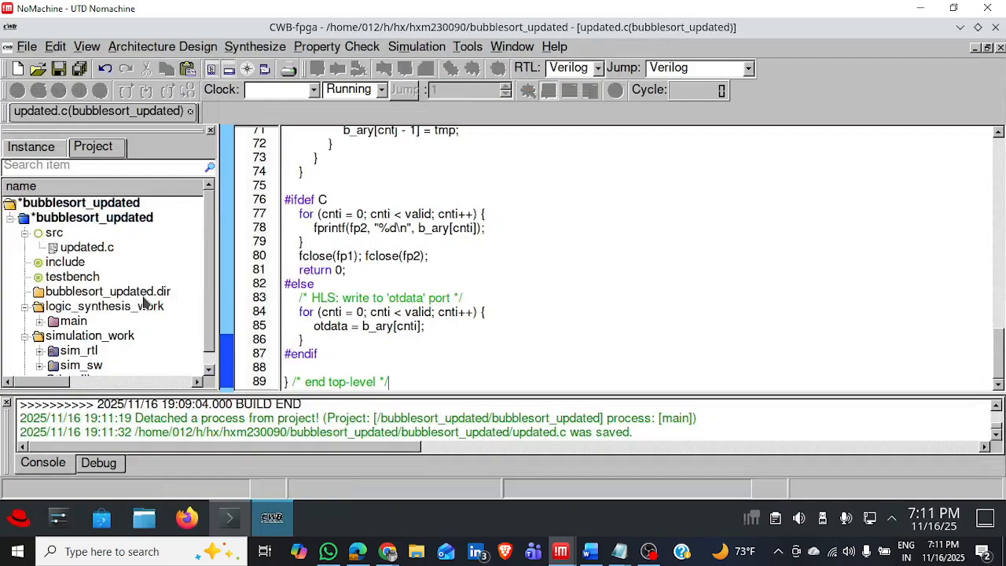
# Analyze updated.c, synthesize the main process and generate its RTL, and close the resulting data flow graph window.
pyautogui.rightClick(71, 250)
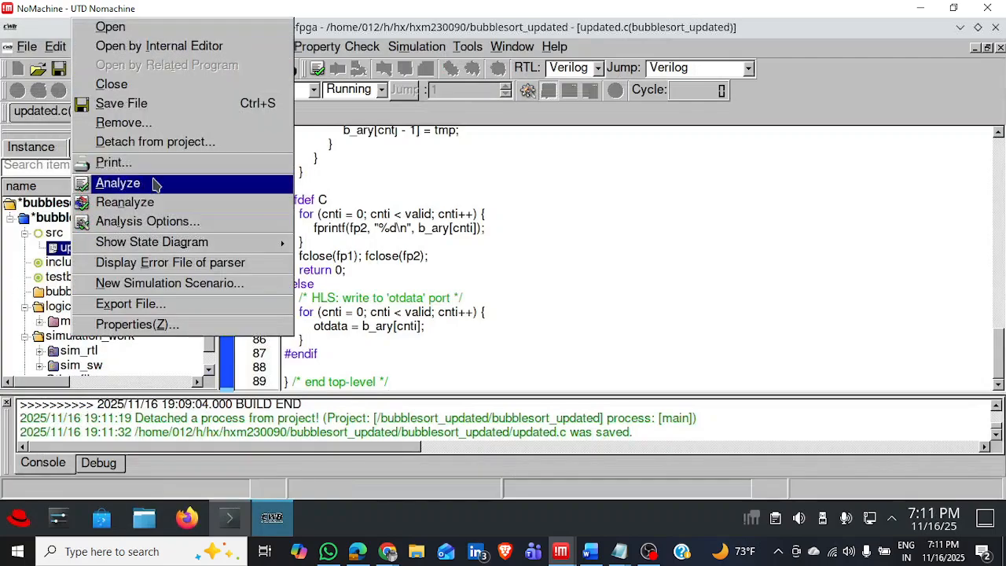
pyautogui.click(140, 181)
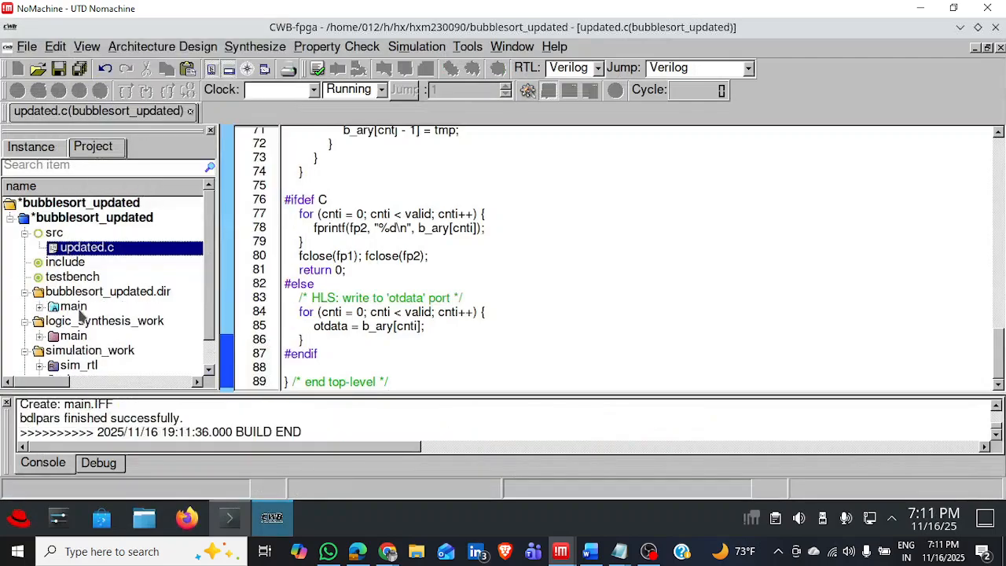
pyautogui.rightClick(81, 306)
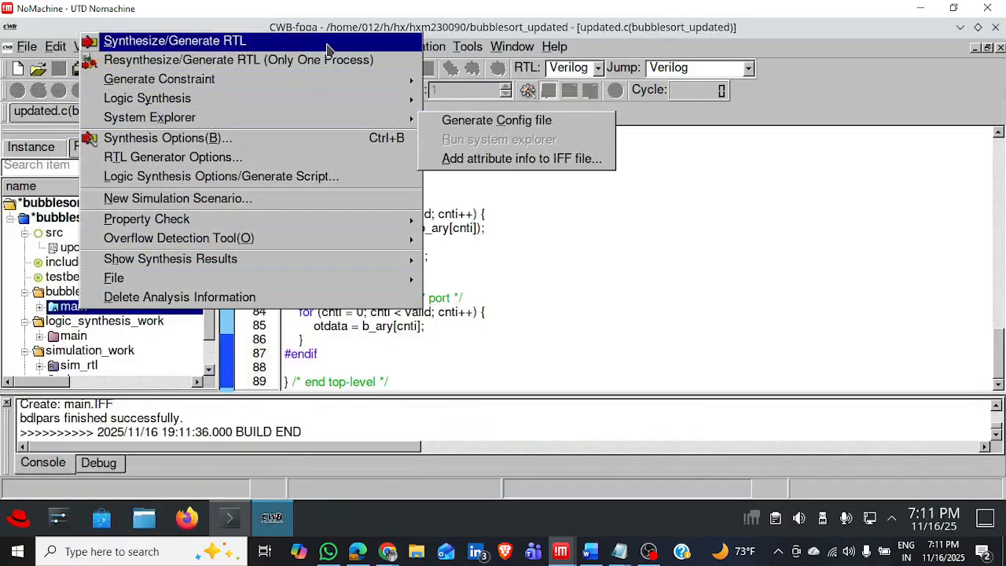
pyautogui.click(330, 41)
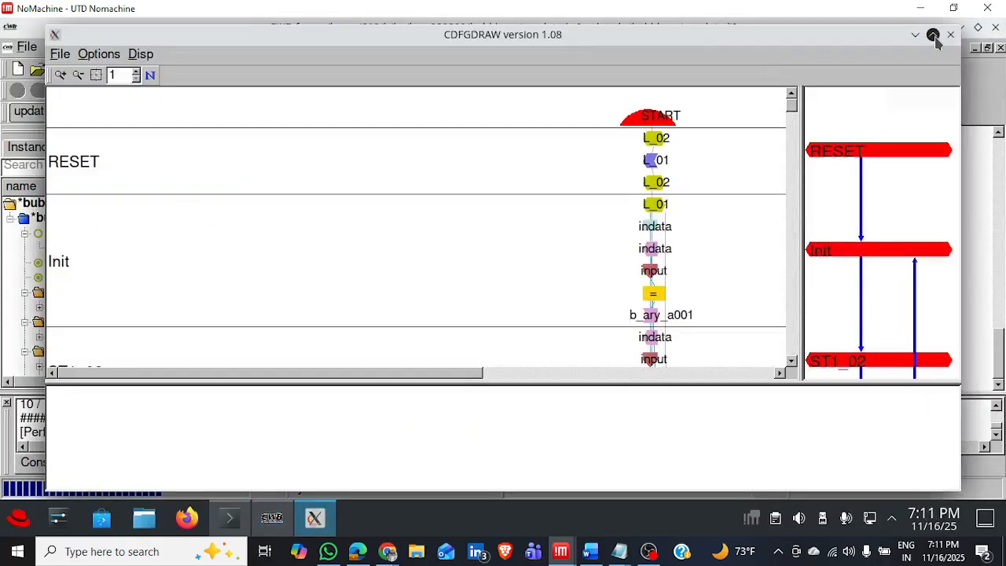
pyautogui.click(945, 34)
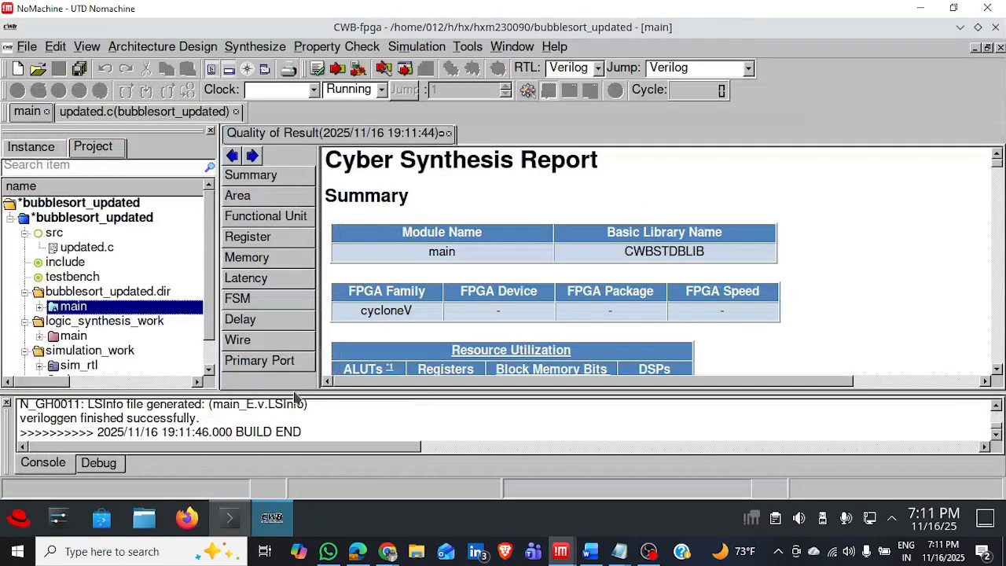
# Open the Synthesize window with the Design 3 results of the main process.
pyautogui.doubleClick(130, 308)
pyautogui.rightClick(158, 307)
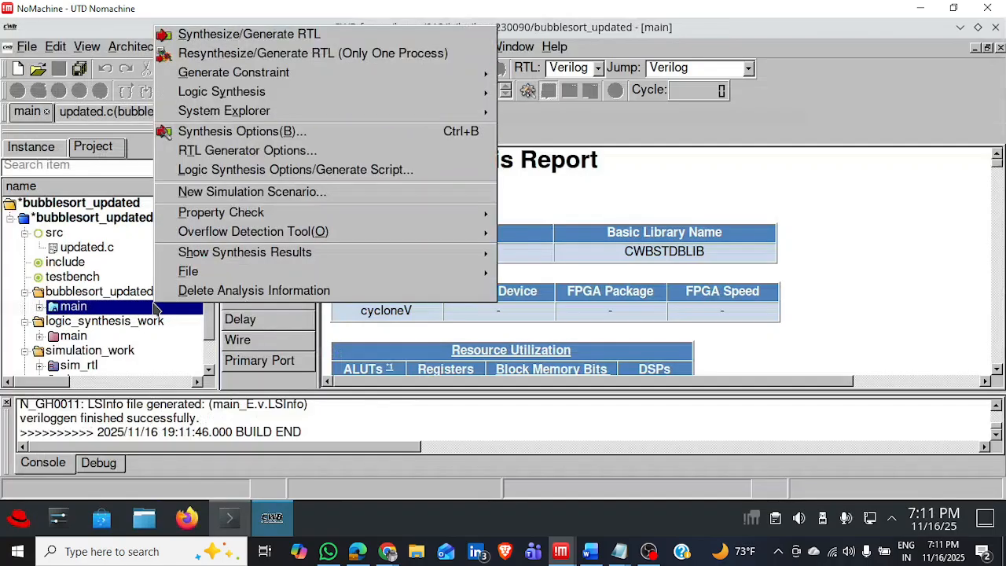
pyautogui.moveTo(258, 252)
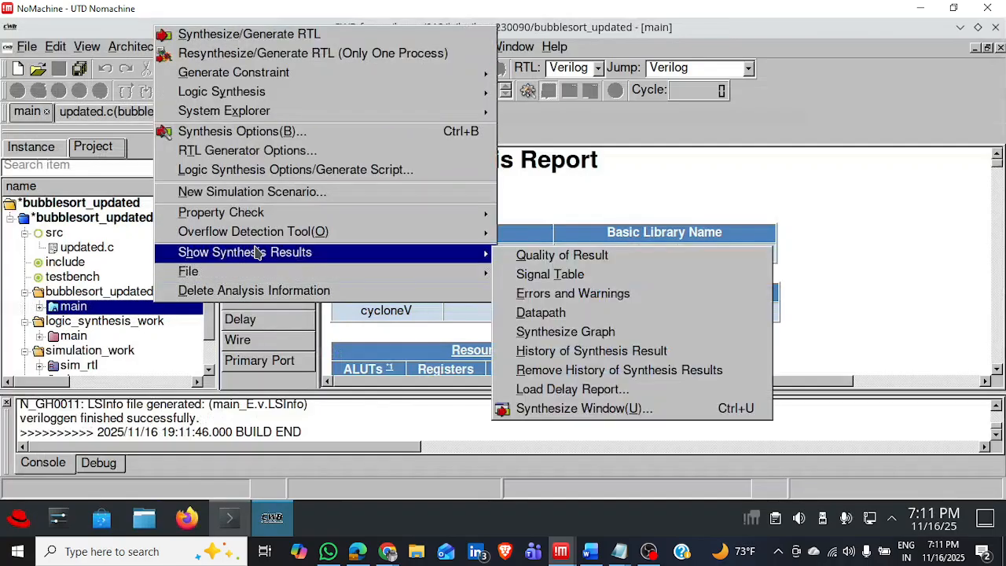
pyautogui.click(623, 407)
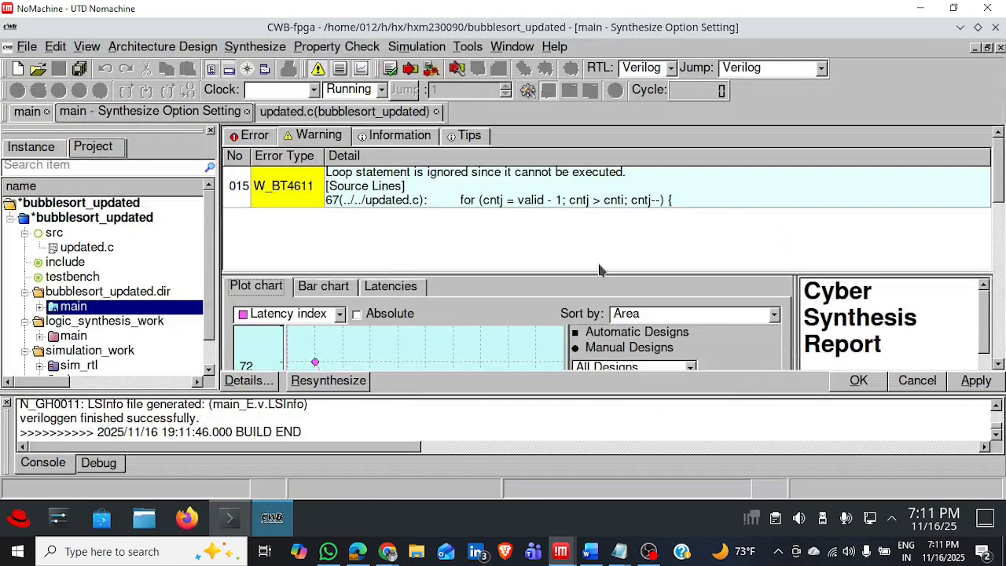
# Widen Design 3's synthesis report pane and bring its resource utilization and timing summary into view beside the latency plot.
pyautogui.moveTo(593, 270); pyautogui.dragTo(597, 368)
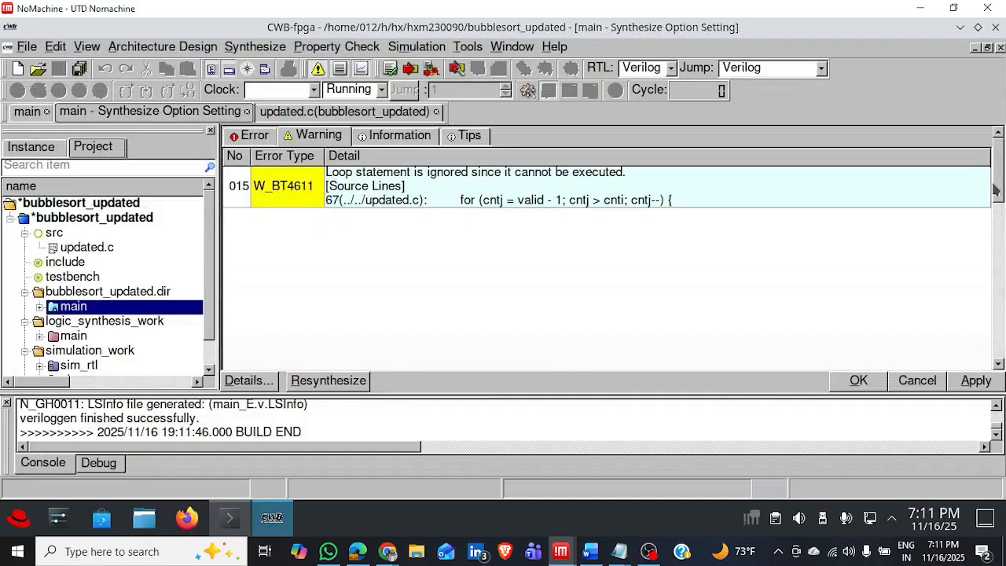
pyautogui.moveTo(996, 190); pyautogui.dragTo(984, 322)
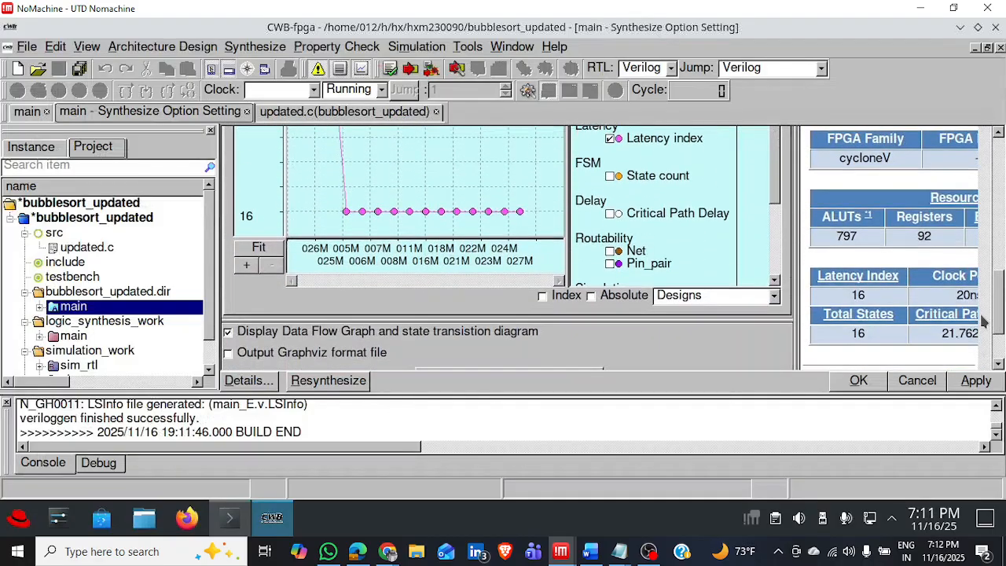
pyautogui.moveTo(774, 320); pyautogui.dragTo(785, 192)
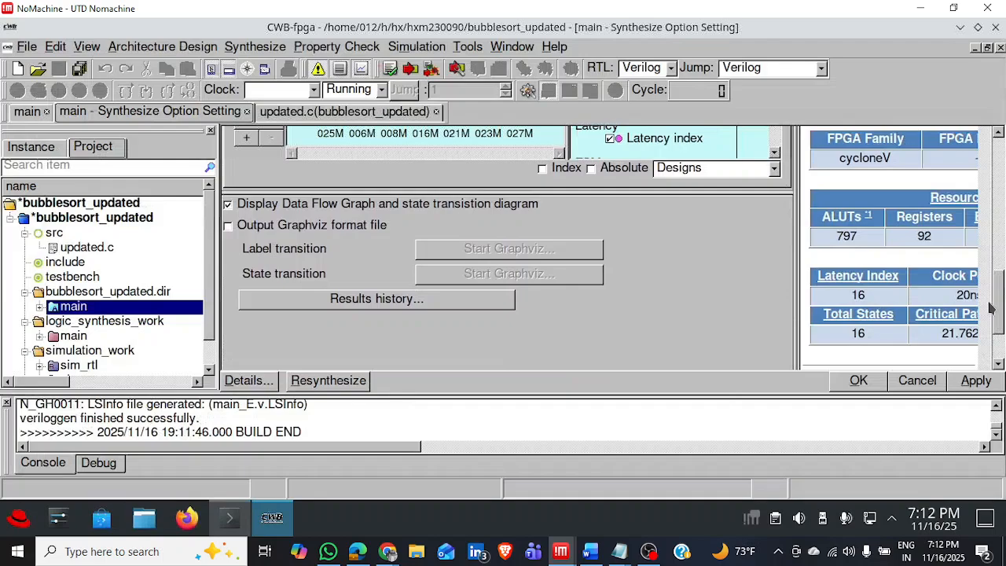
pyautogui.moveTo(993, 307); pyautogui.dragTo(997, 254)
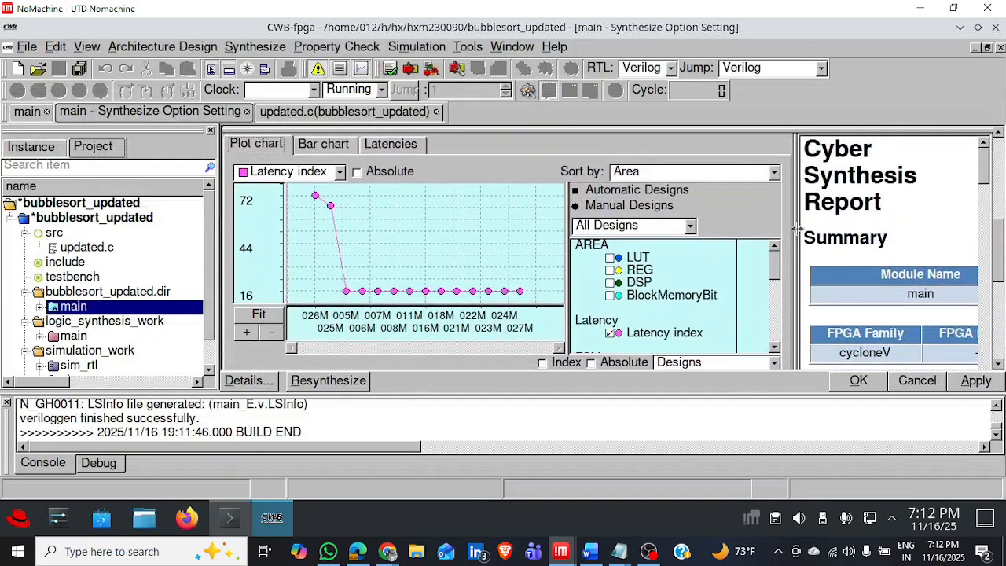
pyautogui.moveTo(751, 230); pyautogui.dragTo(569, 240)
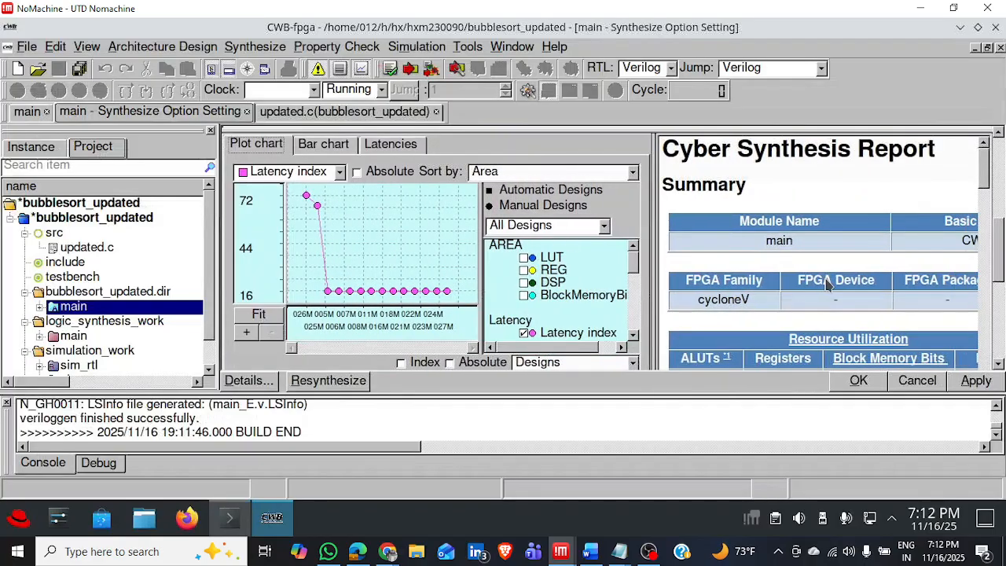
pyautogui.keyDown('ctrl'); pyautogui.scroll(-2, 827, 285); pyautogui.keyUp('ctrl')
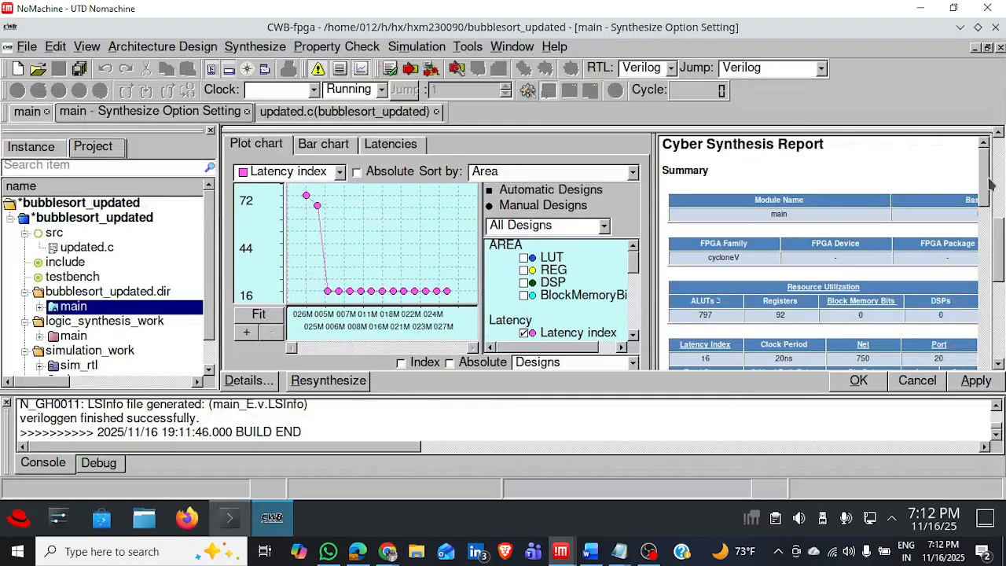
pyautogui.moveTo(989, 183); pyautogui.dragTo(989, 194)
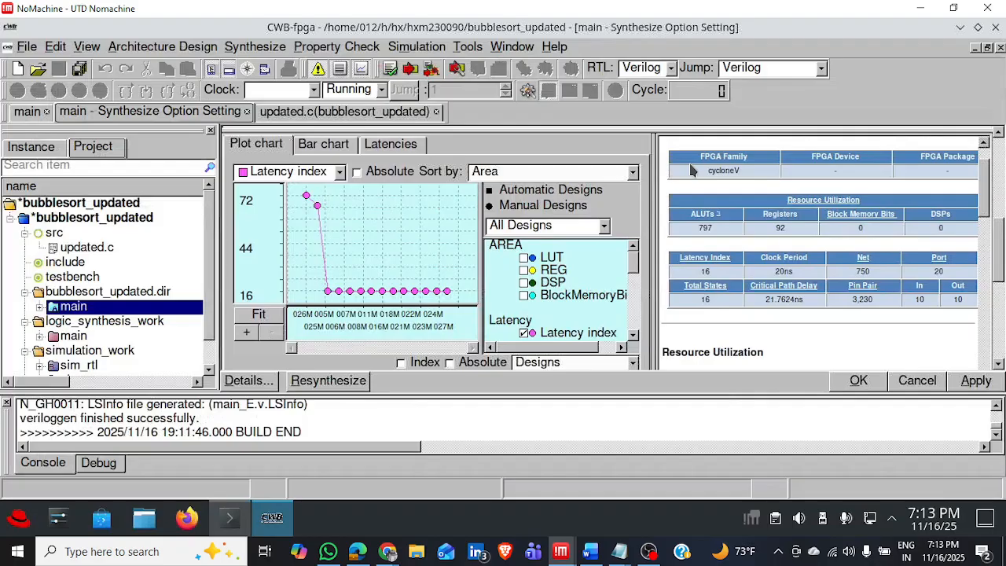
# Inspect the graph data of design 025's point on the latency plot and close it.
pyautogui.click(642, 179)
pyautogui.click(316, 209)
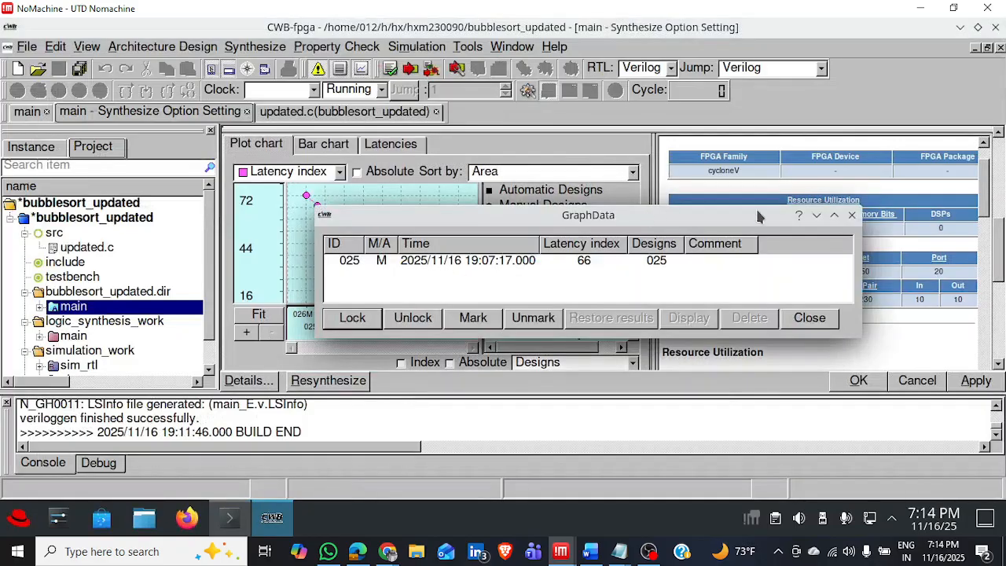
pyautogui.click(851, 214)
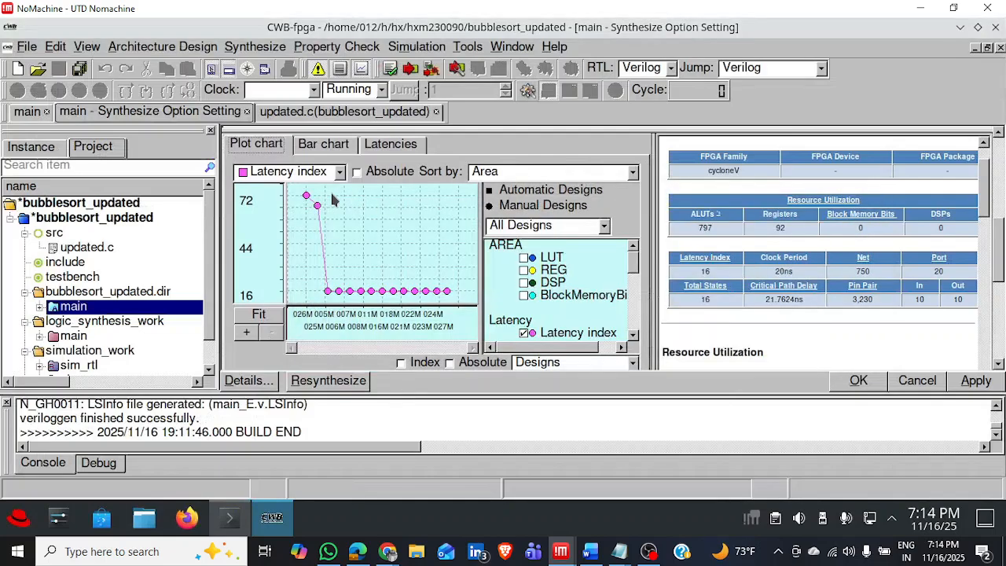
# Replace Latency index in the plotted metrics with BlockMemoryBit, REG and LUT.
pyautogui.moveTo(306, 198)
pyautogui.click(524, 295)
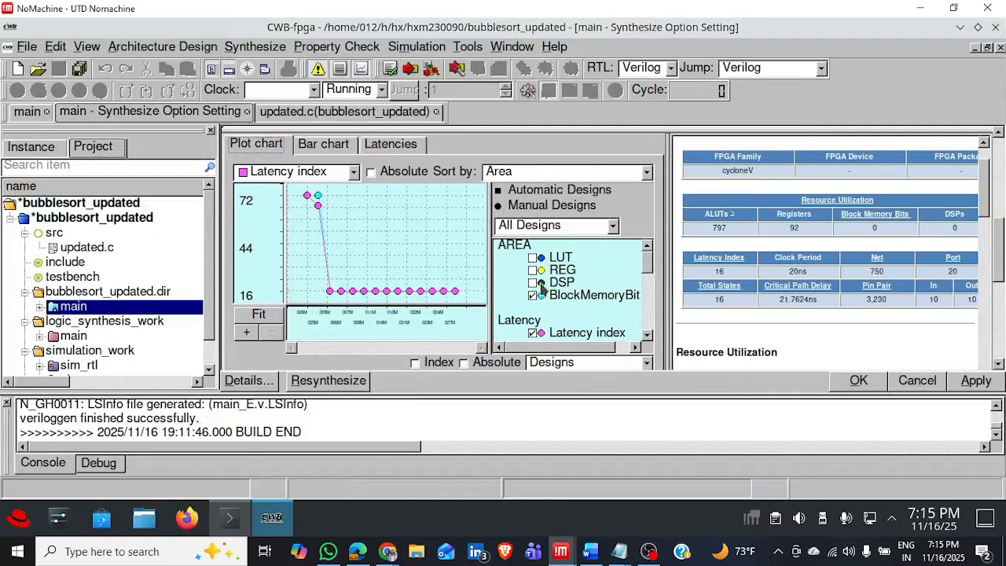
pyautogui.click(533, 333)
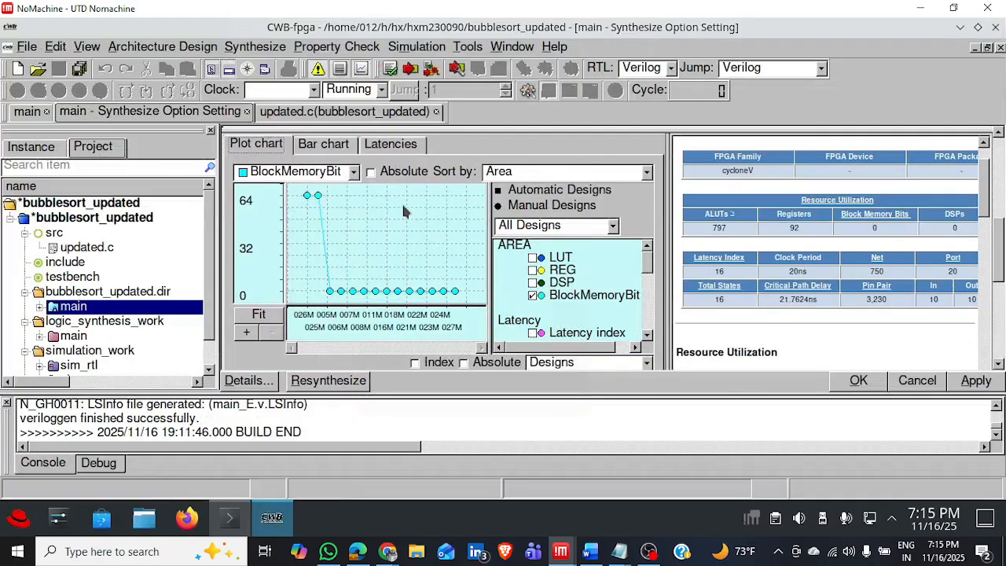
pyautogui.click(533, 270)
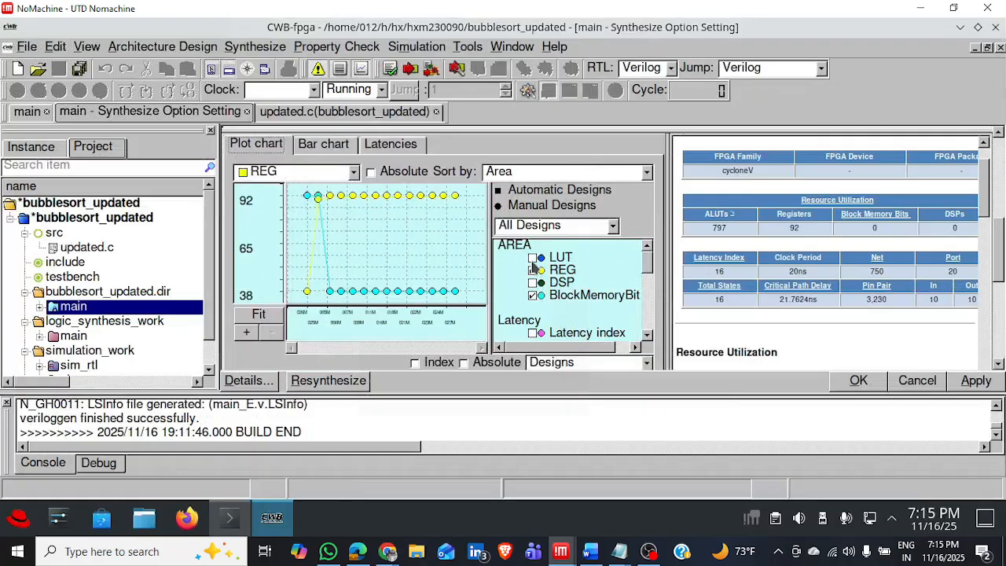
pyautogui.click(534, 258)
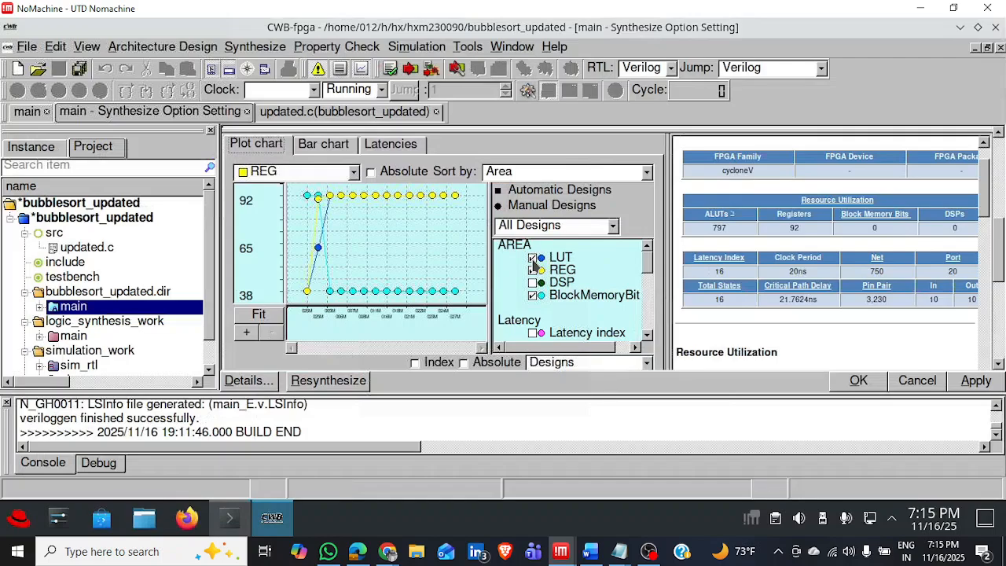
# Add Critical Path Delay to the plotted metrics and remove it again.
pyautogui.moveTo(648, 263); pyautogui.dragTo(648, 292)
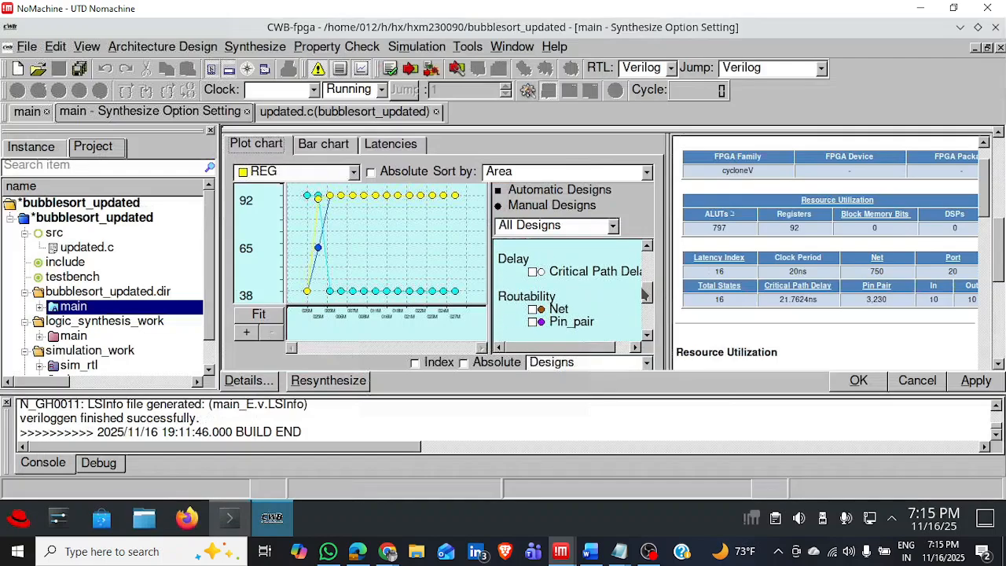
pyautogui.click(533, 272)
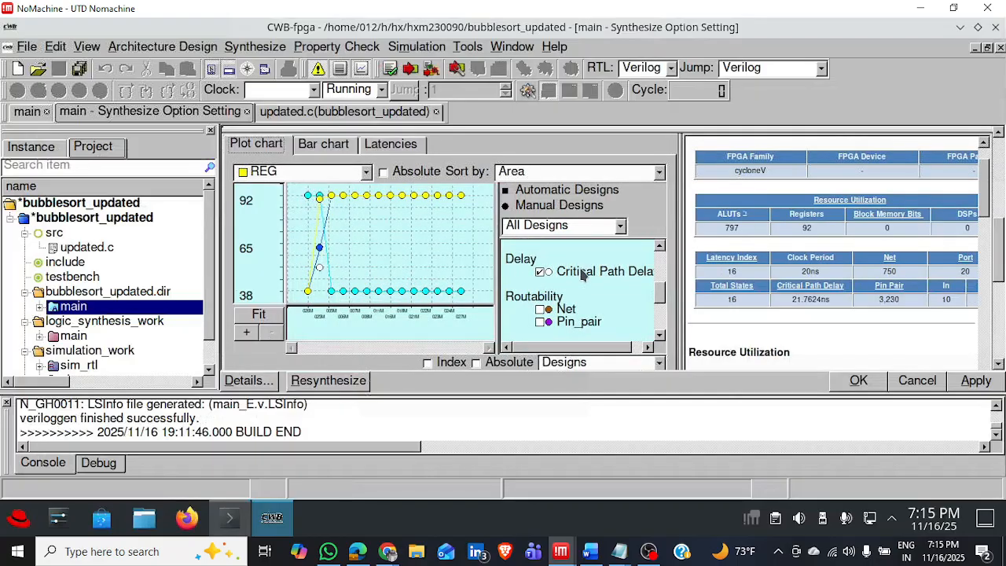
pyautogui.click(541, 273)
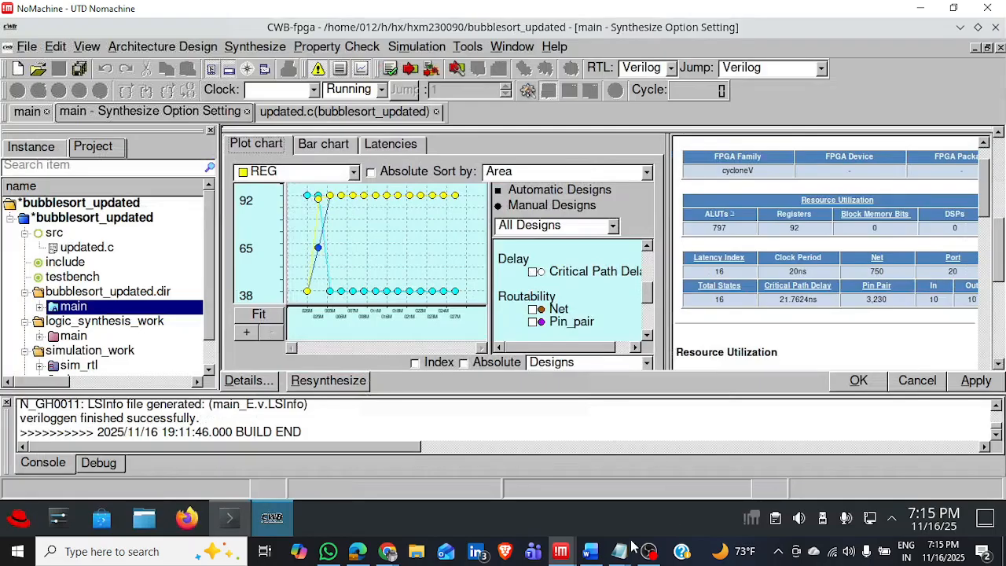
# Switch to the Word report EE6370_HW7_report and review the Part 2 bubblesort.c instructions and their table of pragma combinations.
pyautogui.moveTo(583, 556)
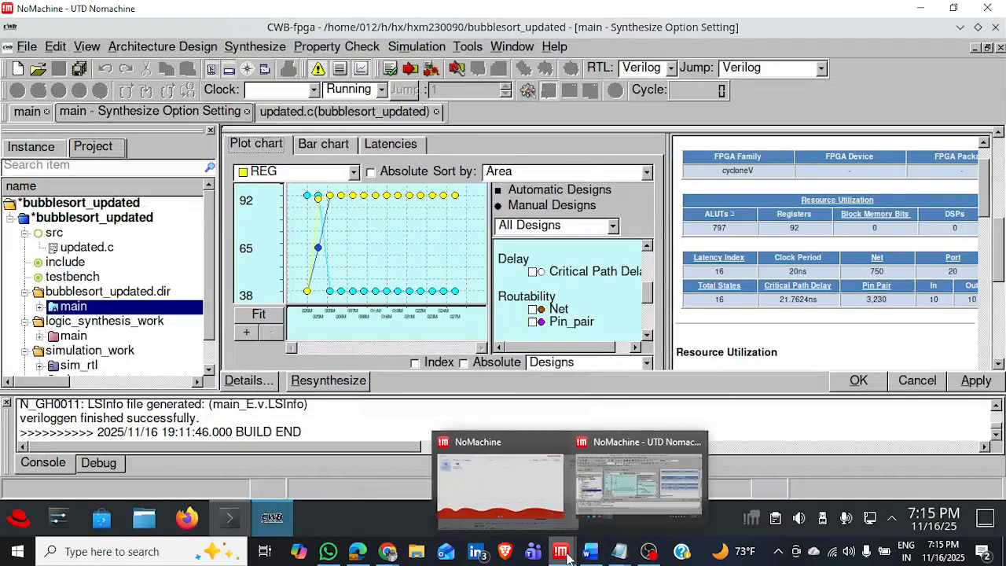
pyautogui.click(593, 555)
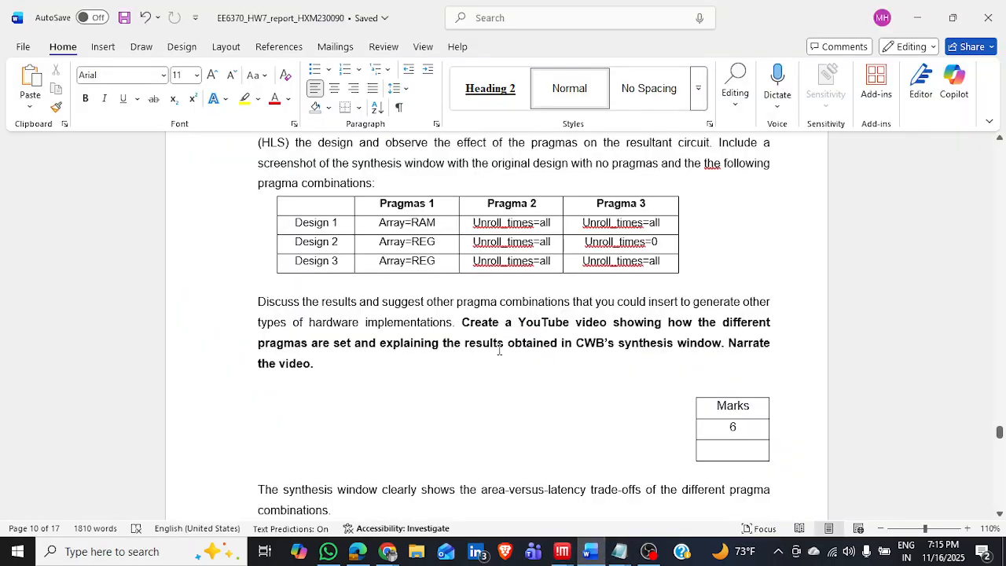
pyautogui.scroll(2, 476, 390)
pyautogui.scroll(-10, 476, 391)
pyautogui.scroll(1, 476, 391)
pyautogui.scroll(-12, 476, 390)
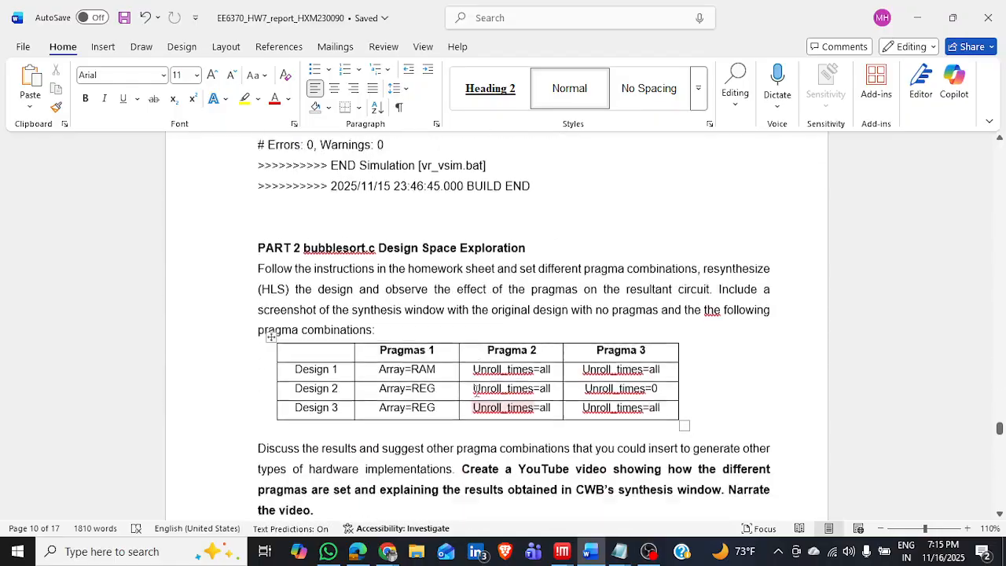
pyautogui.scroll(-2, 476, 391)
pyautogui.scroll(15, 476, 390)
pyautogui.scroll(-3, 476, 390)
pyautogui.scroll(-10, 476, 390)
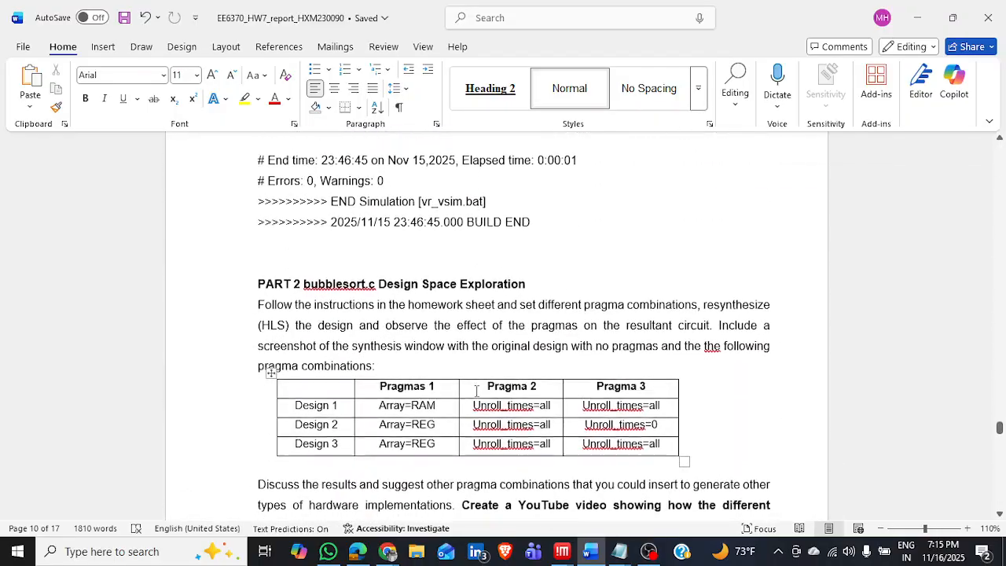
# Read through the report's synthesis screenshots and analysis of Designs 1 to 3, ending with the Other Pragma Suggestions section.
pyautogui.scroll(-10, 476, 393)
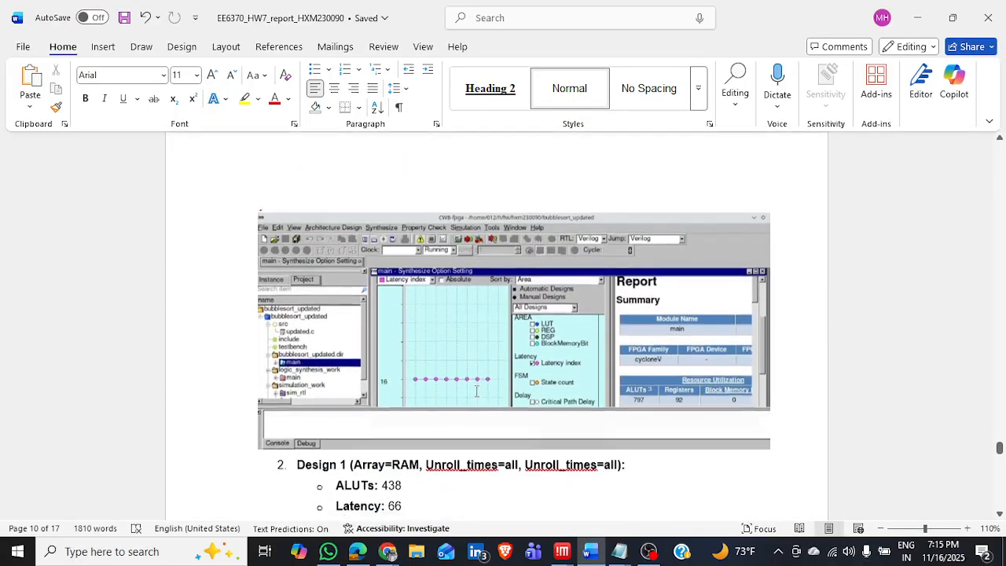
pyautogui.scroll(-10, 476, 392)
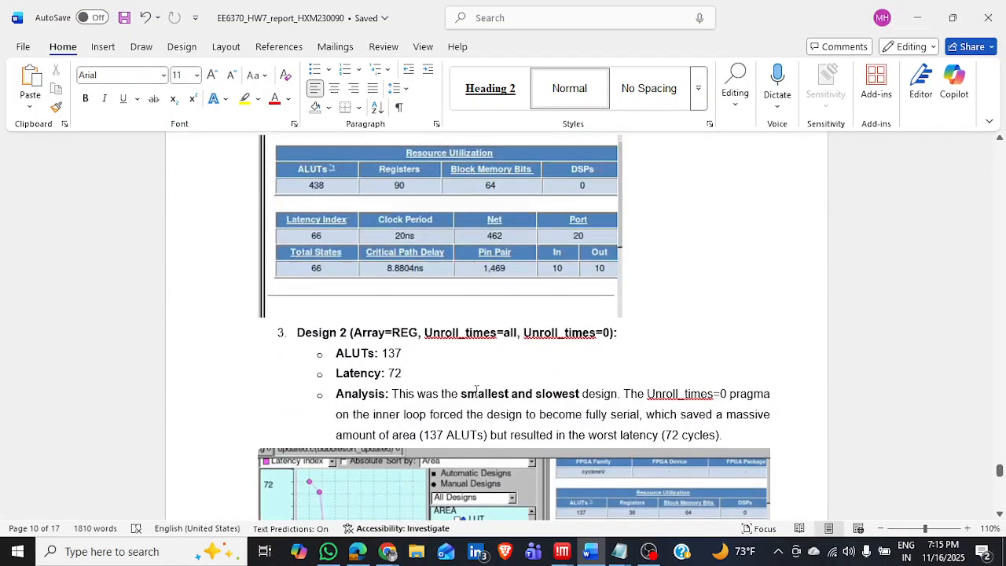
pyautogui.scroll(-5, 476, 390)
pyautogui.scroll(-10, 476, 393)
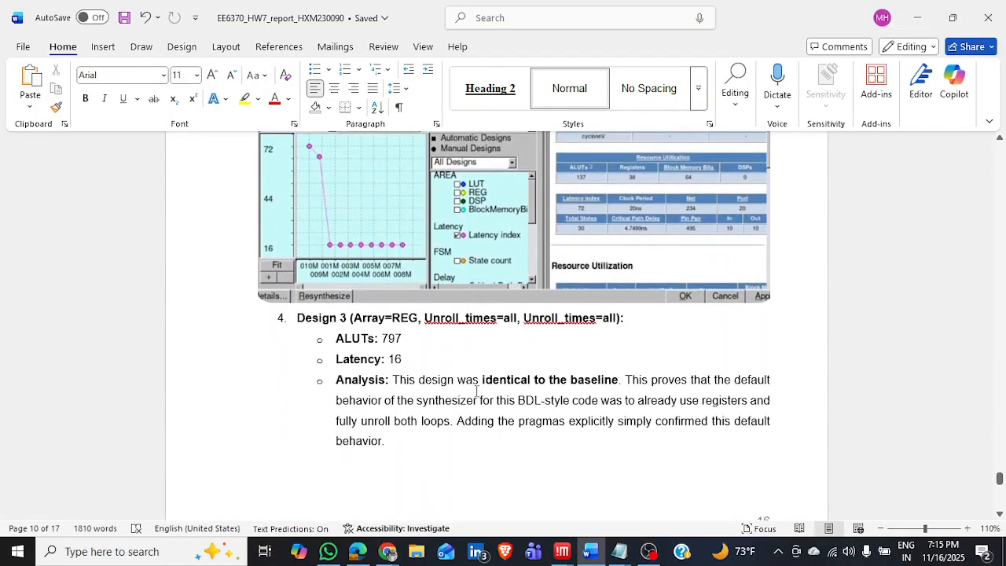
pyautogui.scroll(-8, 476, 393)
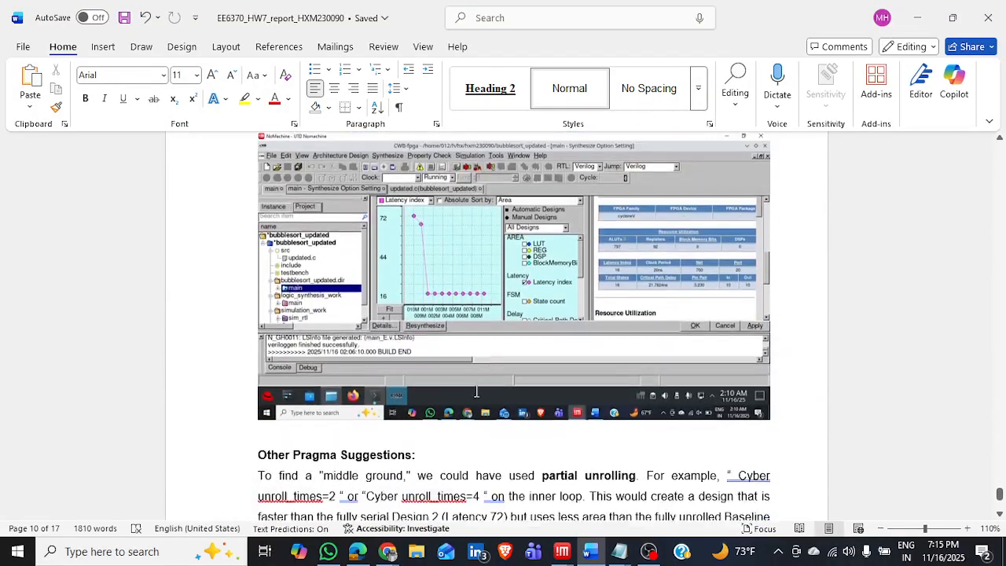
pyautogui.scroll(2, 476, 390)
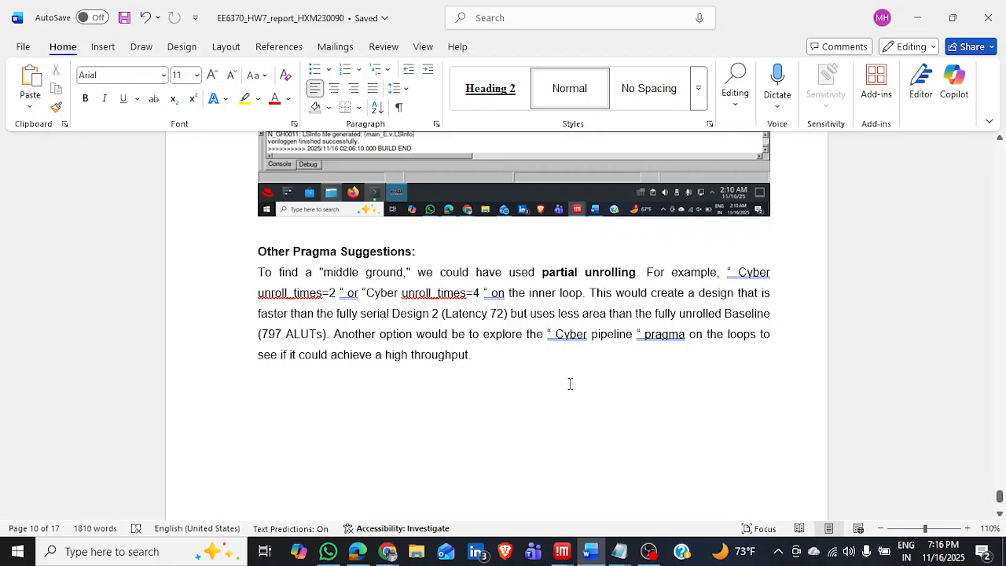
pyautogui.scroll(5, 498, 386)
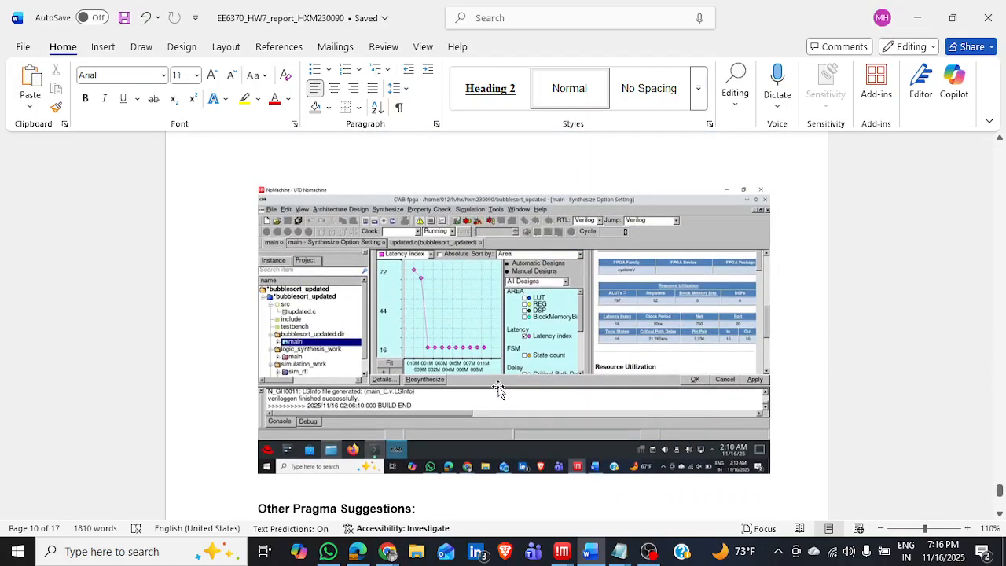
pyautogui.scroll(-1, 499, 385)
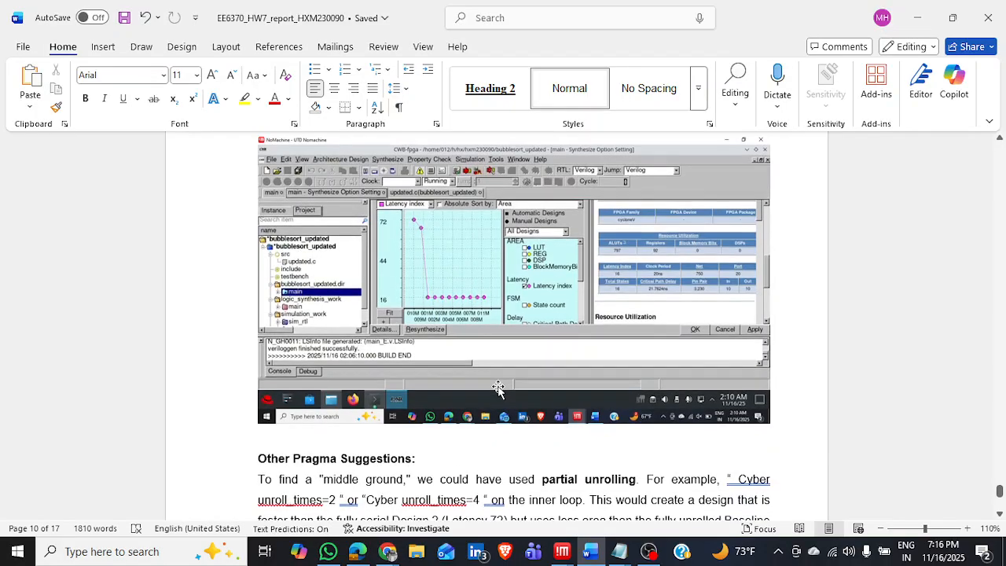
pyautogui.click(649, 551)
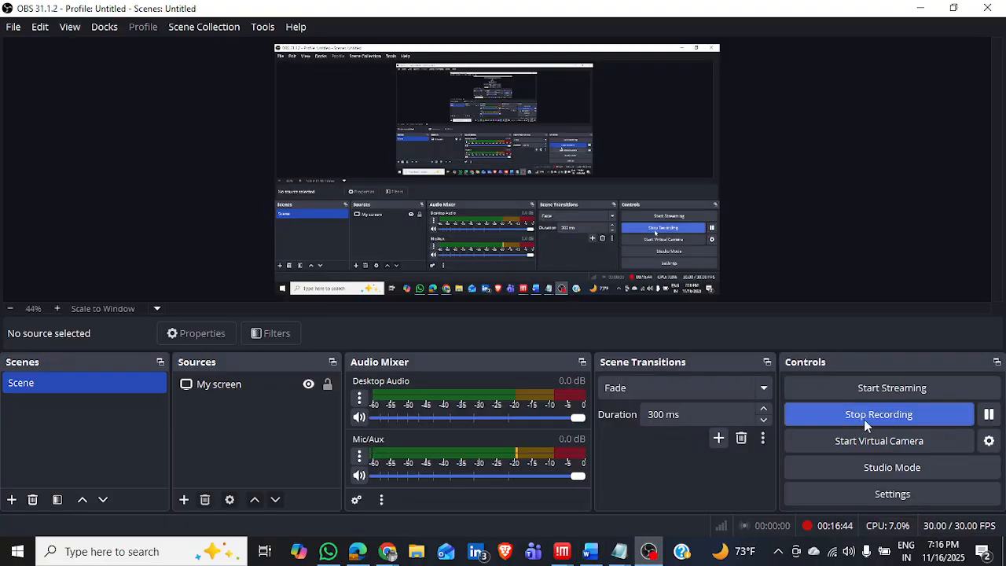